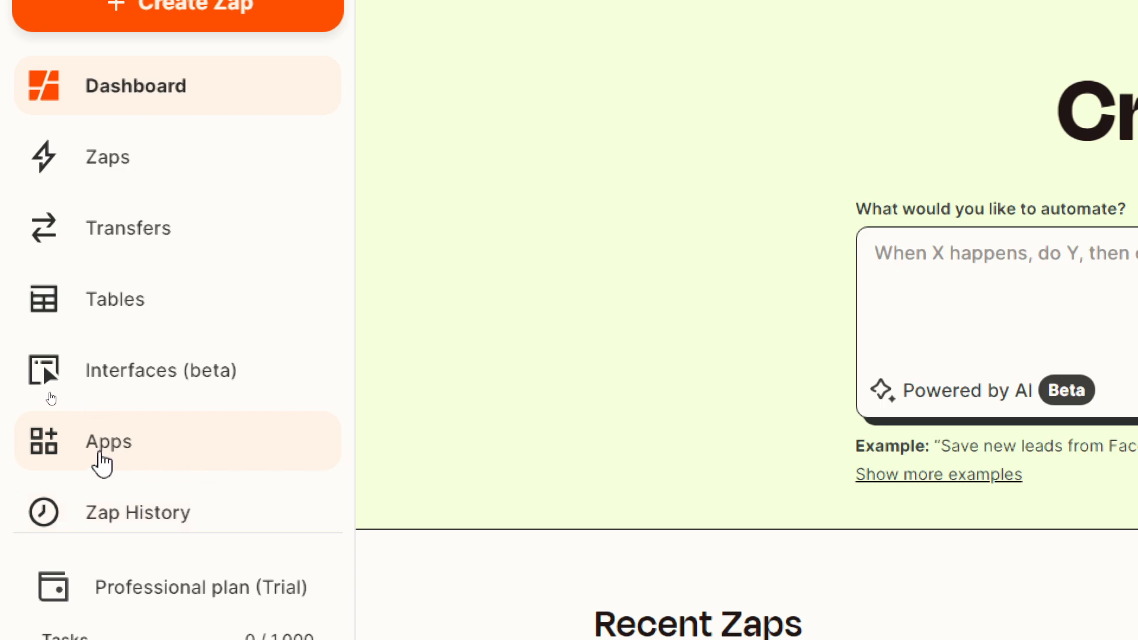
Step: Search Zapier's Apps for 'air' and start an Airtable connection, opening its sign-in window
{"action": "left_click", "coordinate": [102, 464]}
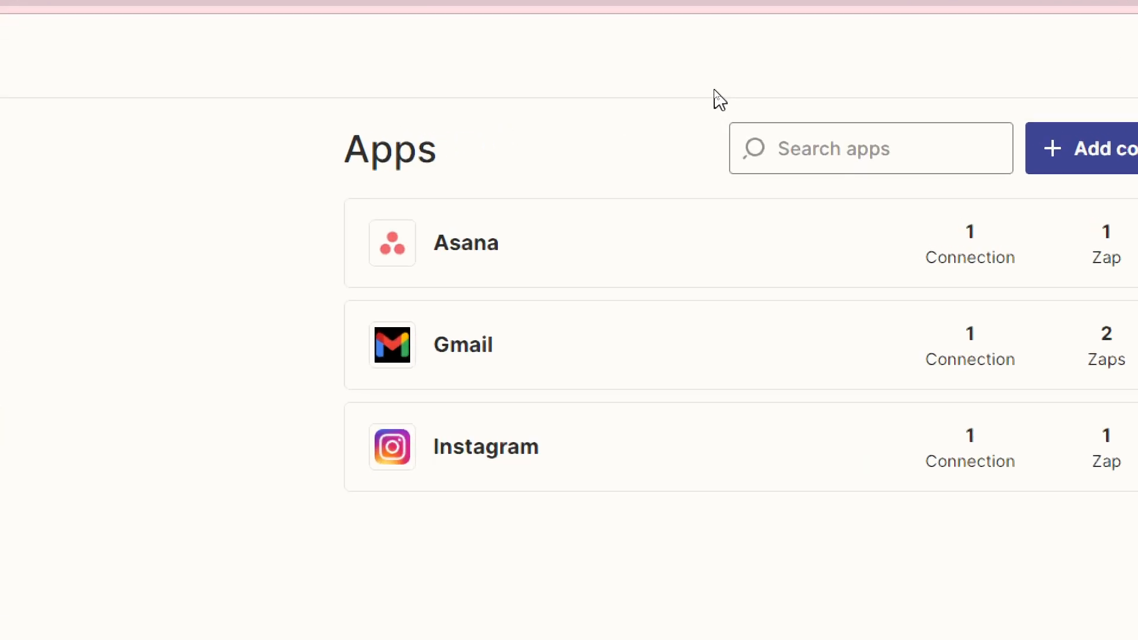
{"action": "left_click", "coordinate": [879, 157]}
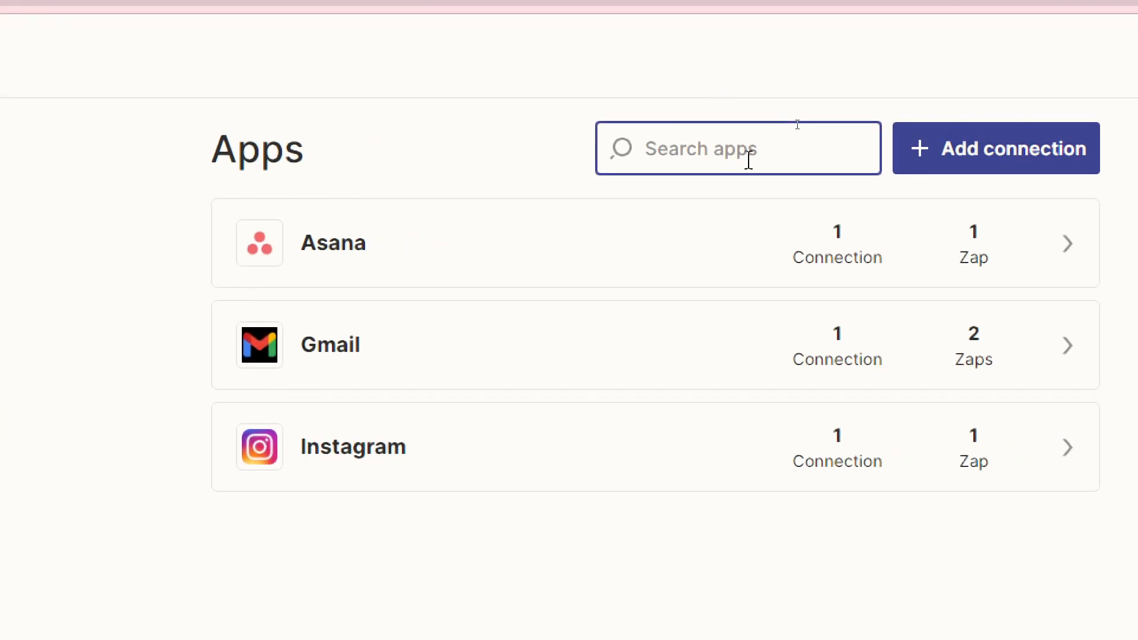
{"action": "type", "text": "air"}
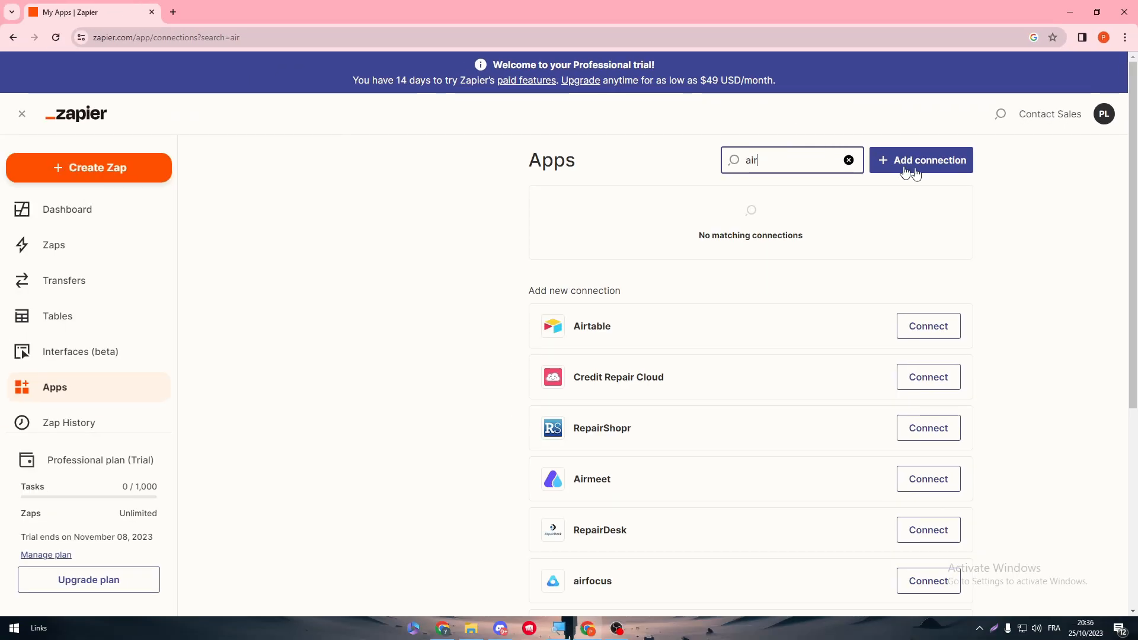
{"action": "scroll", "coordinate": [1096, 267], "scroll_direction": "down", "scroll_amount": 5}
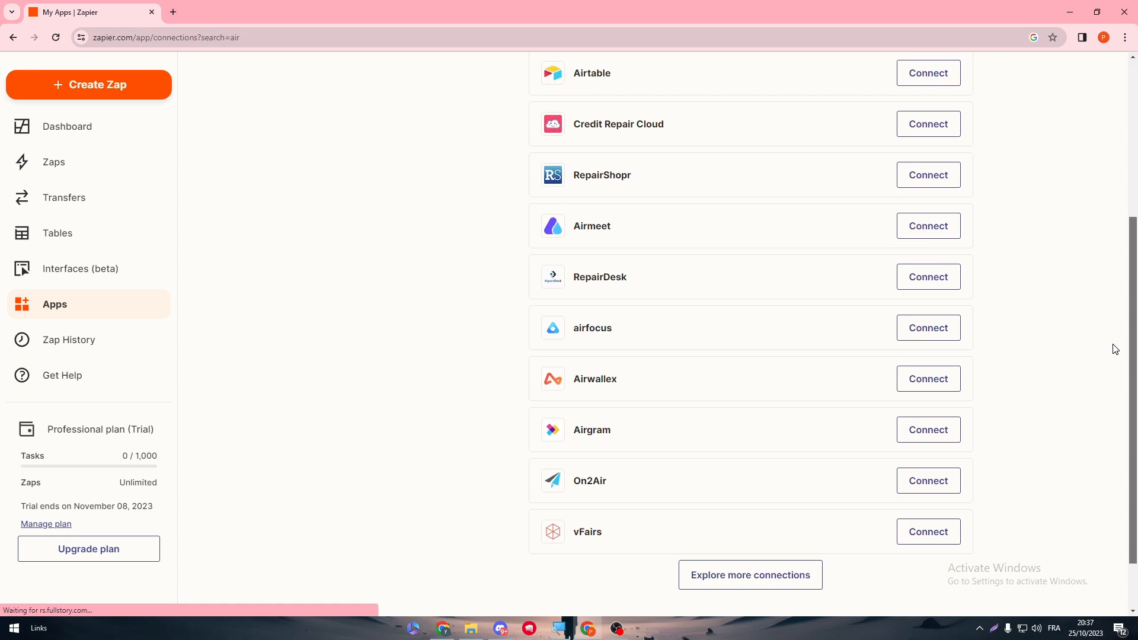
{"action": "scroll", "coordinate": [1120, 297], "scroll_direction": "up", "scroll_amount": 3}
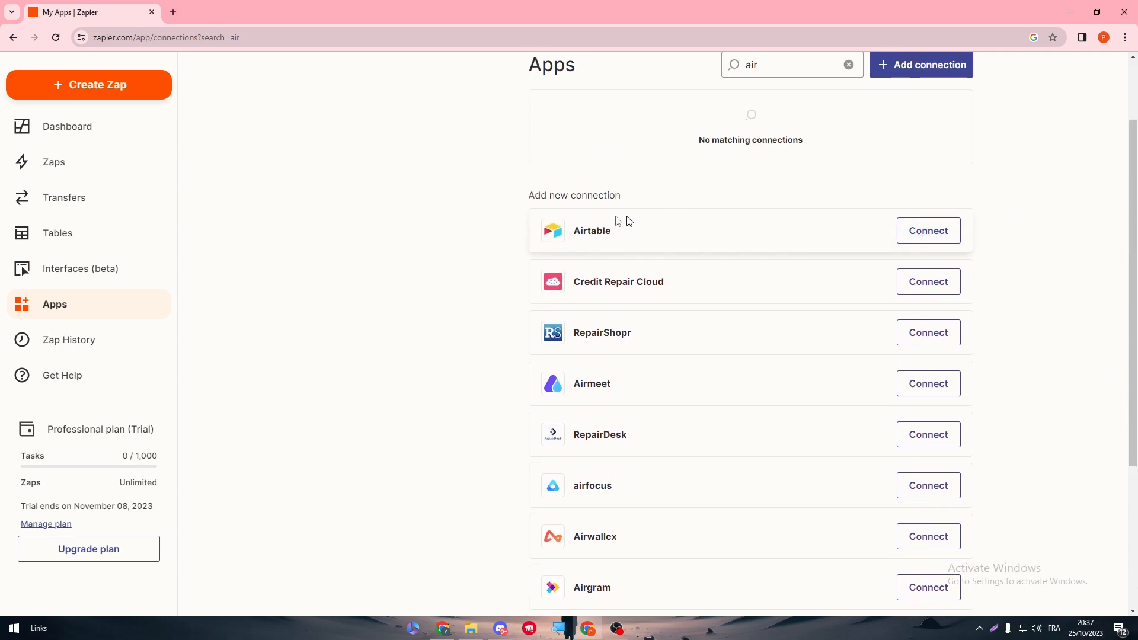
{"action": "left_click", "coordinate": [928, 231]}
{"action": "left_click_drag", "start_coordinate": [670, 168], "coordinate": [778, 82]}
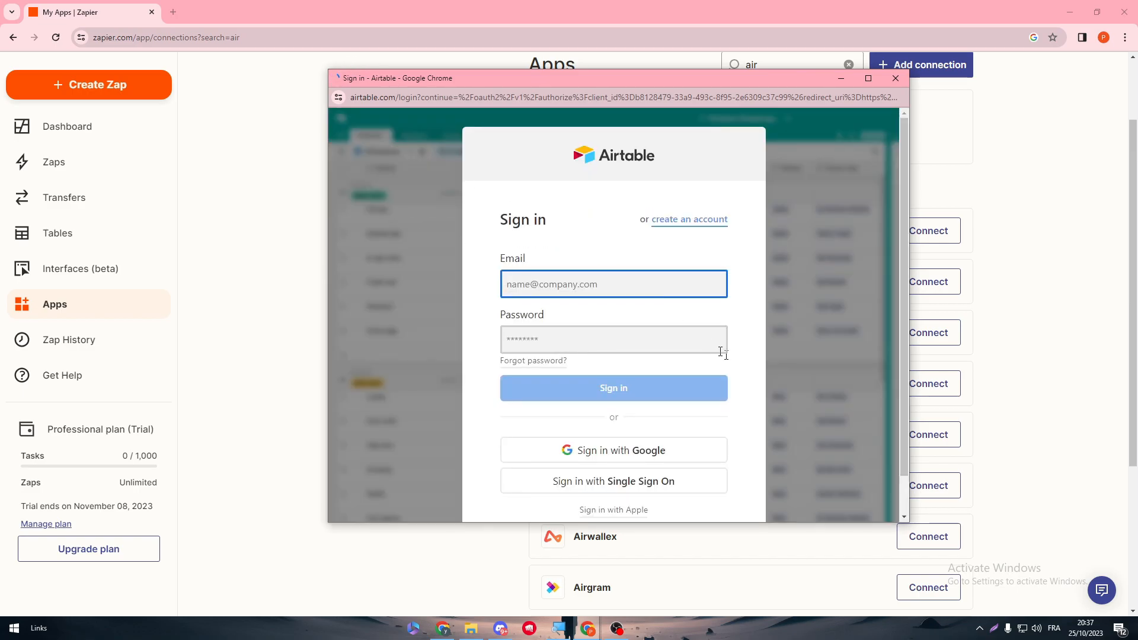
Step: Sign in to Airtable with the Google account and grant Zapier access to all bases in all workspaces
{"action": "left_click", "coordinate": [639, 451]}
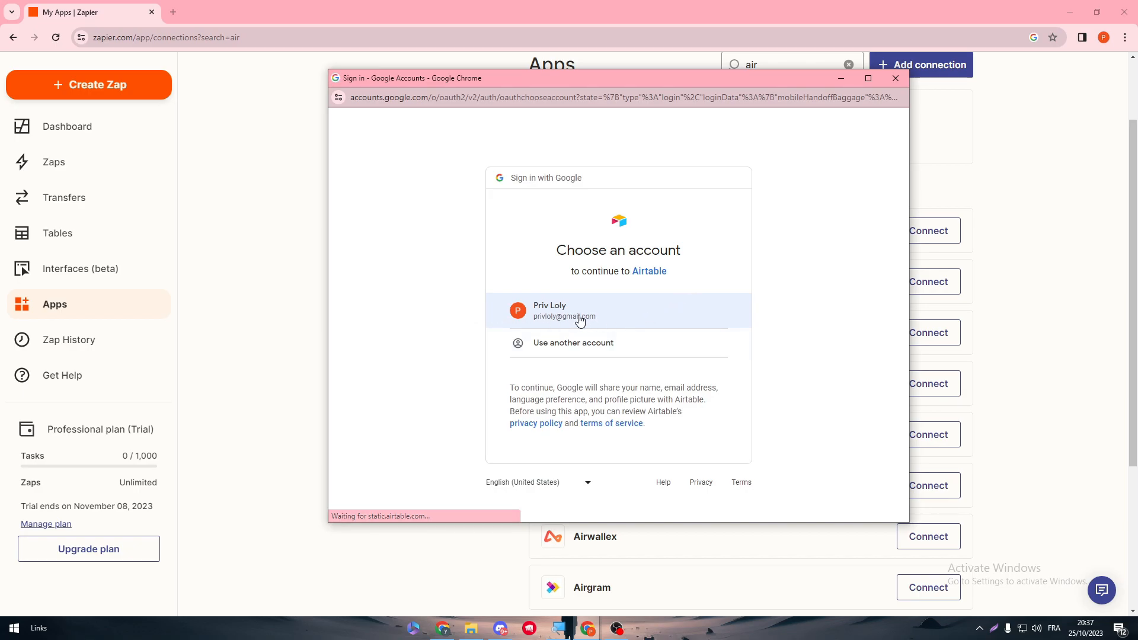
{"action": "left_click", "coordinate": [615, 311]}
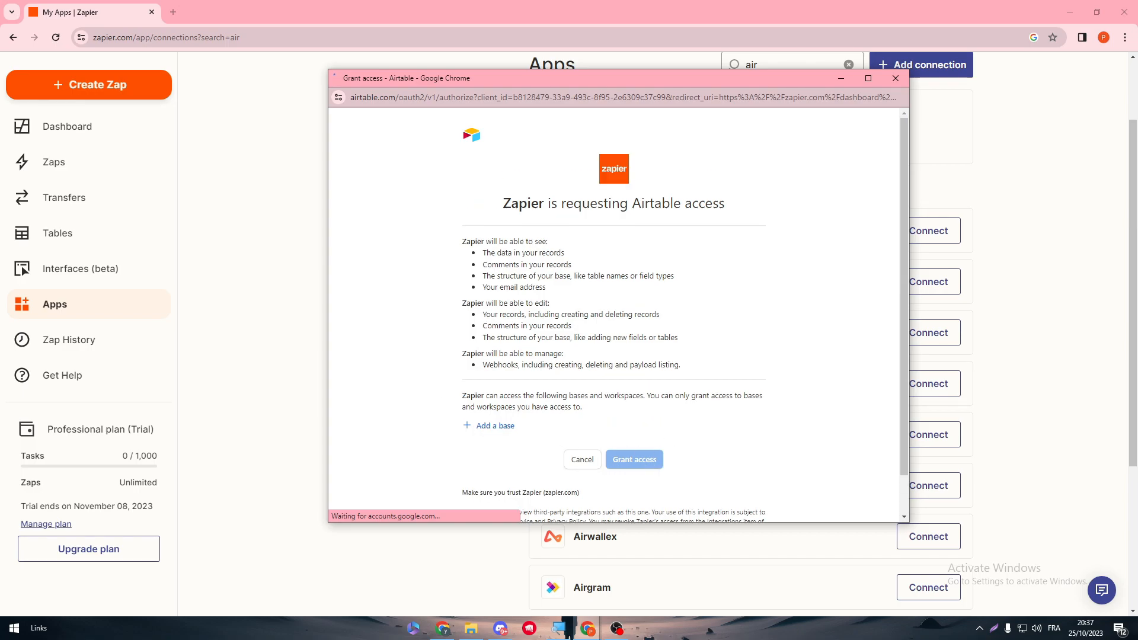
{"action": "left_click", "coordinate": [487, 427]}
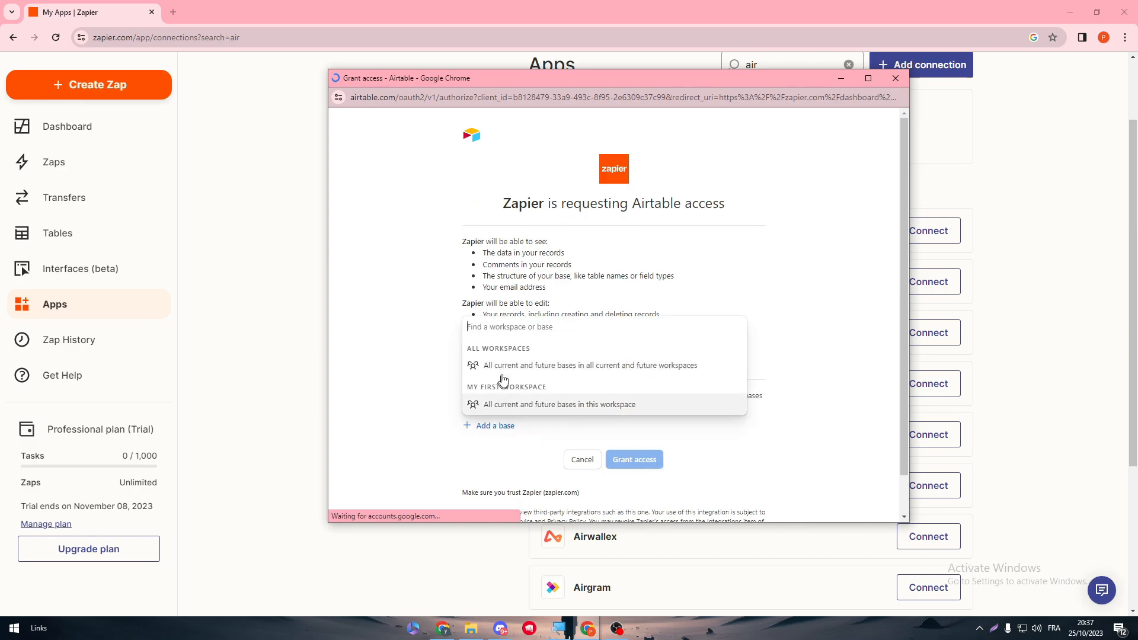
{"action": "left_click", "coordinate": [510, 364]}
{"action": "left_click", "coordinate": [645, 493]}
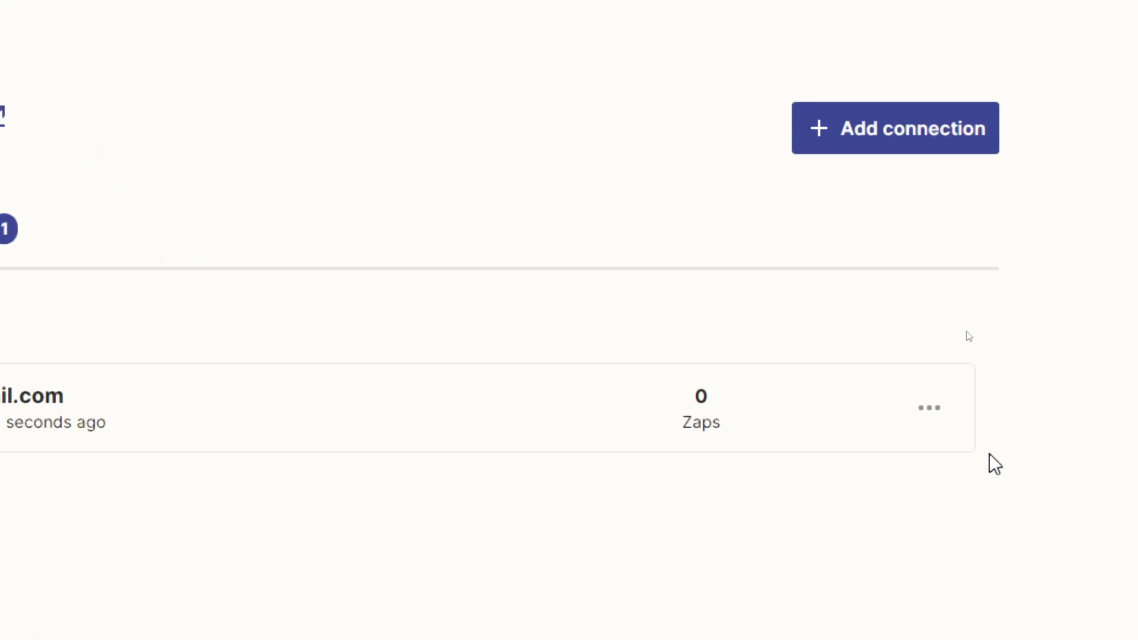
Step: Run Test connection on the new Airtable connection and confirm it succeeds
{"action": "left_click", "coordinate": [942, 424]}
{"action": "scroll", "coordinate": [903, 550], "scroll_direction": "down", "scroll_amount": 2}
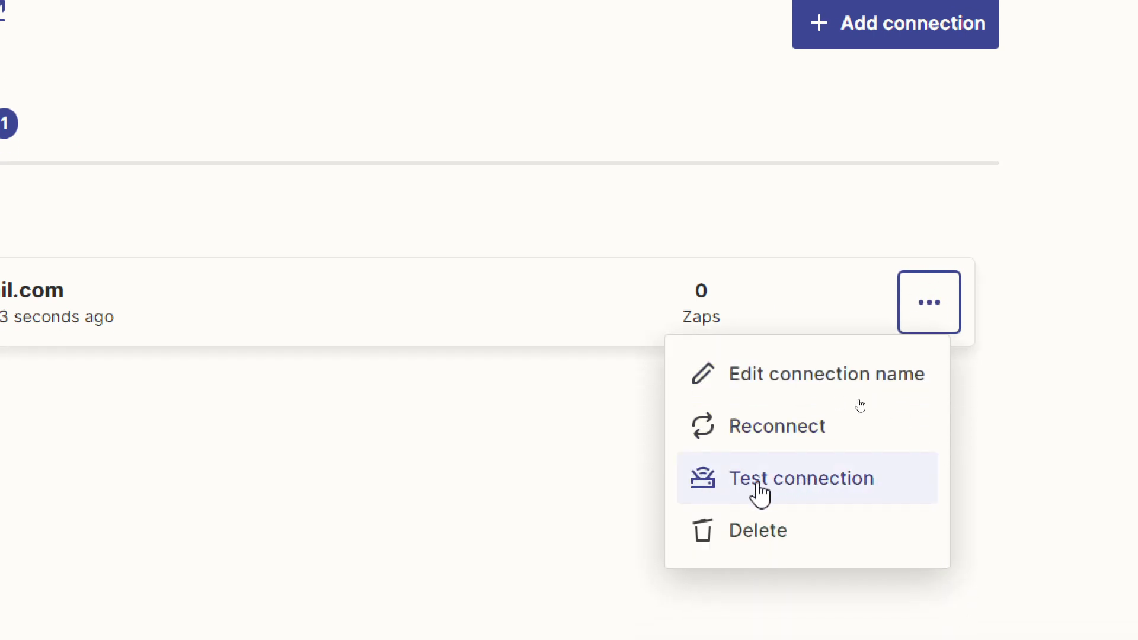
{"action": "left_click", "coordinate": [789, 498]}
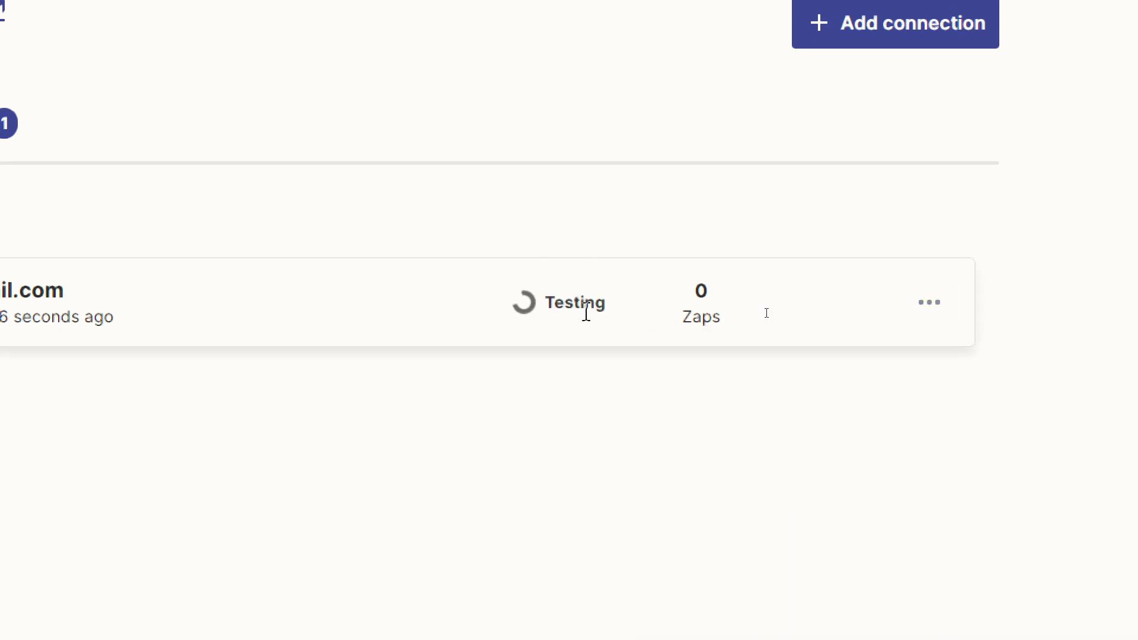
{"action": "left_click_drag", "start_coordinate": [500, 310], "coordinate": [652, 309]}
{"action": "left_click", "coordinate": [589, 427]}
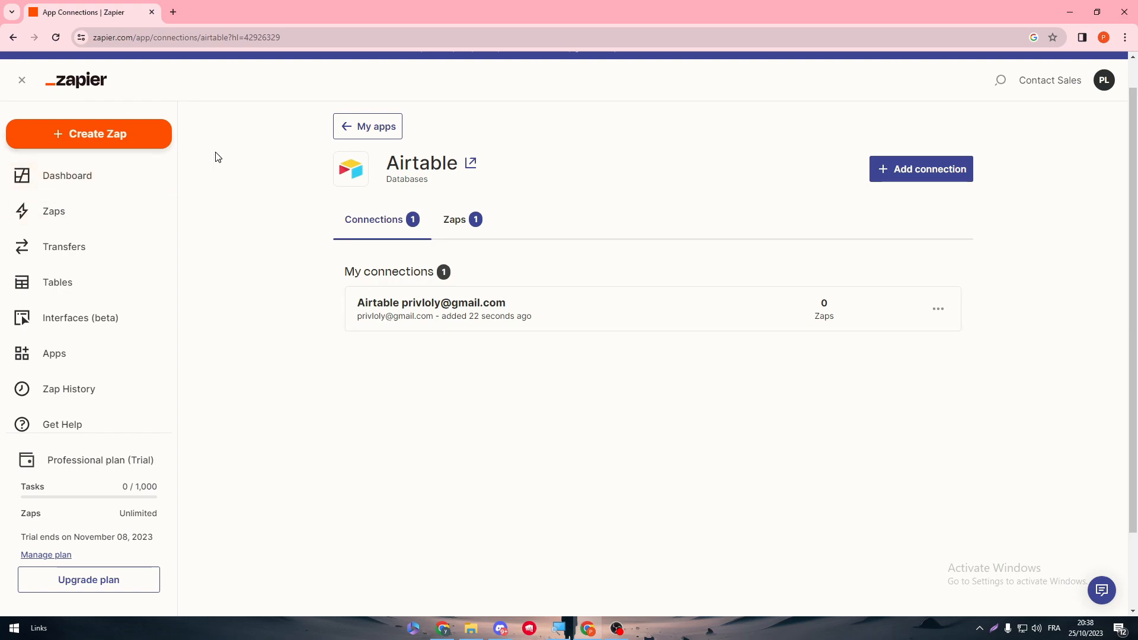
Step: Check the new connection's name, then start building a new Zap
{"action": "left_click_drag", "start_coordinate": [357, 303], "coordinate": [390, 306]}
{"action": "left_click", "coordinate": [387, 353]}
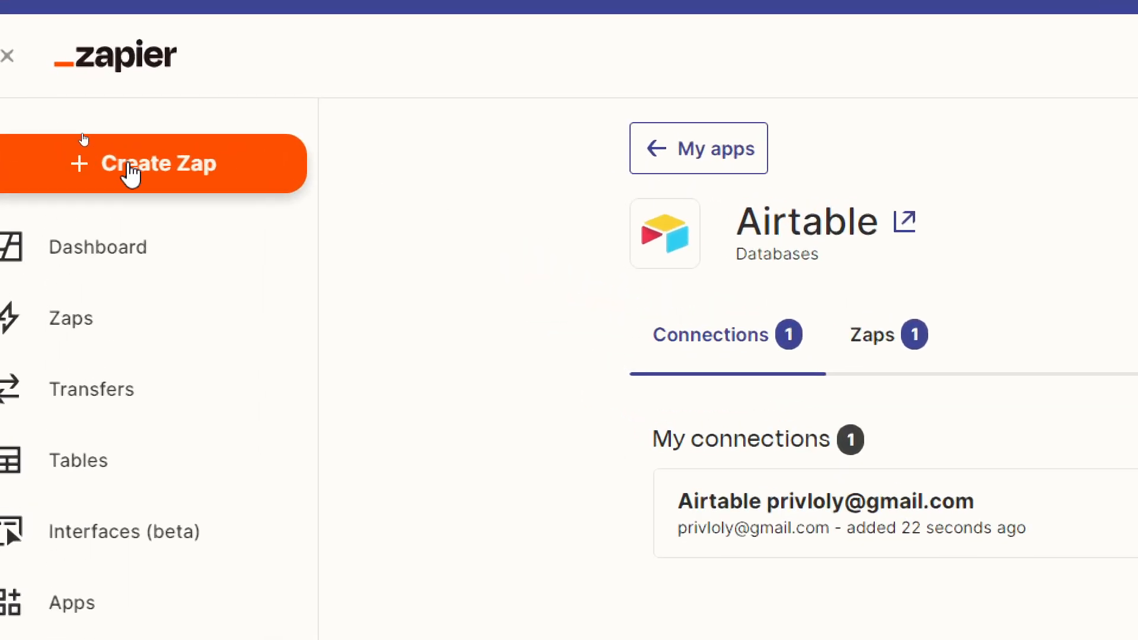
{"action": "left_click", "coordinate": [131, 175]}
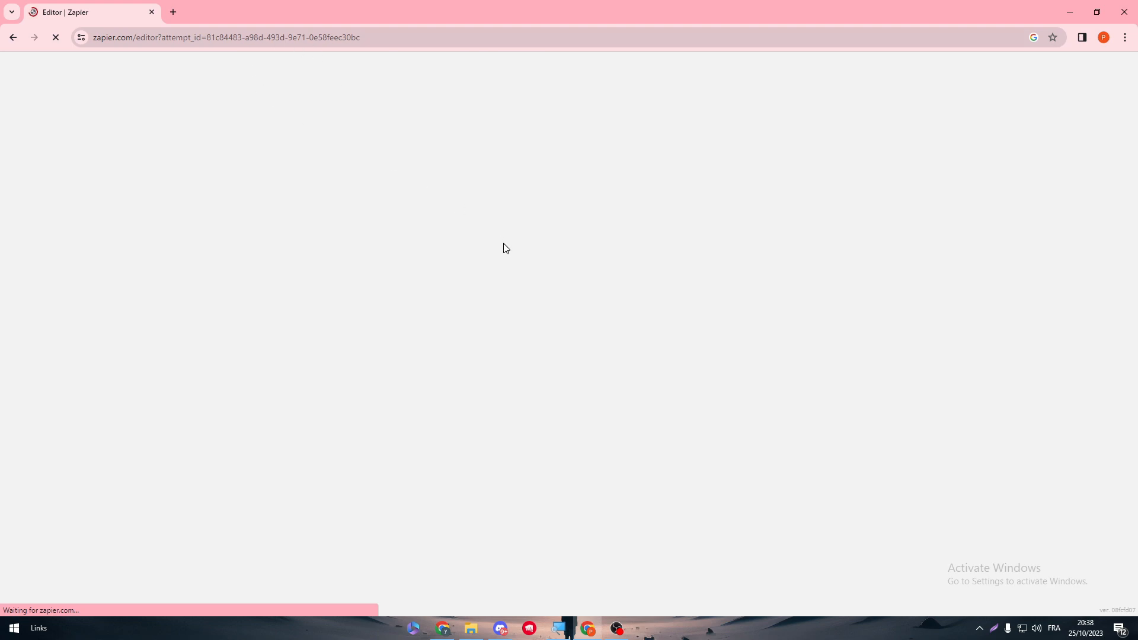
Step: Reload the stuck editor and generate a Zap from the request 'when aomething happens on airtable'
{"action": "left_click", "coordinate": [196, 38]}
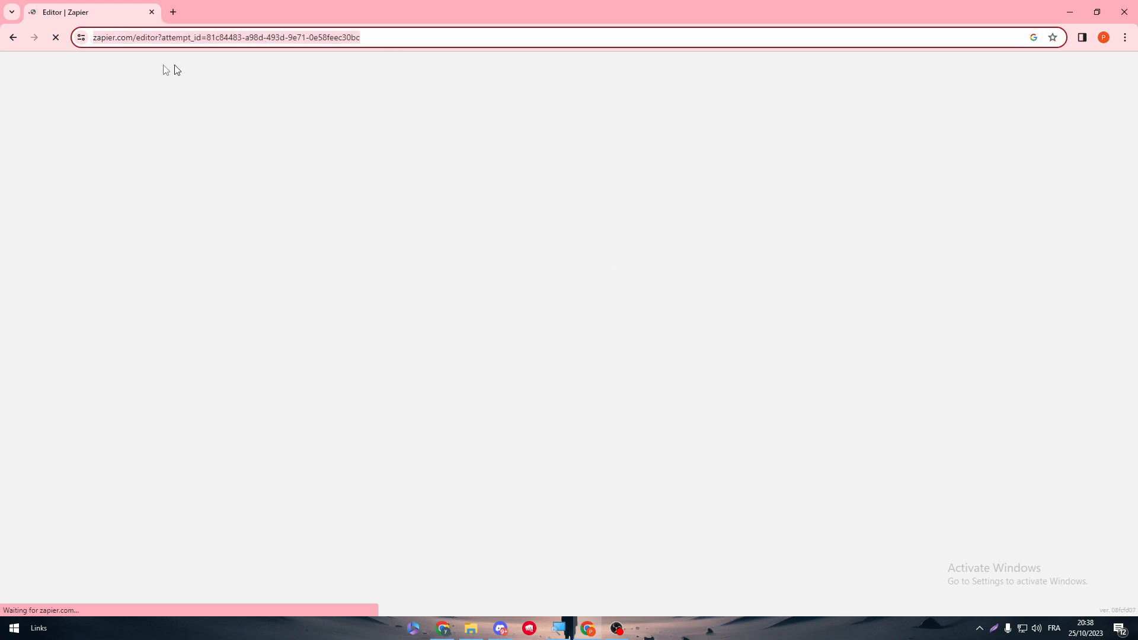
{"action": "left_click", "coordinate": [55, 38]}
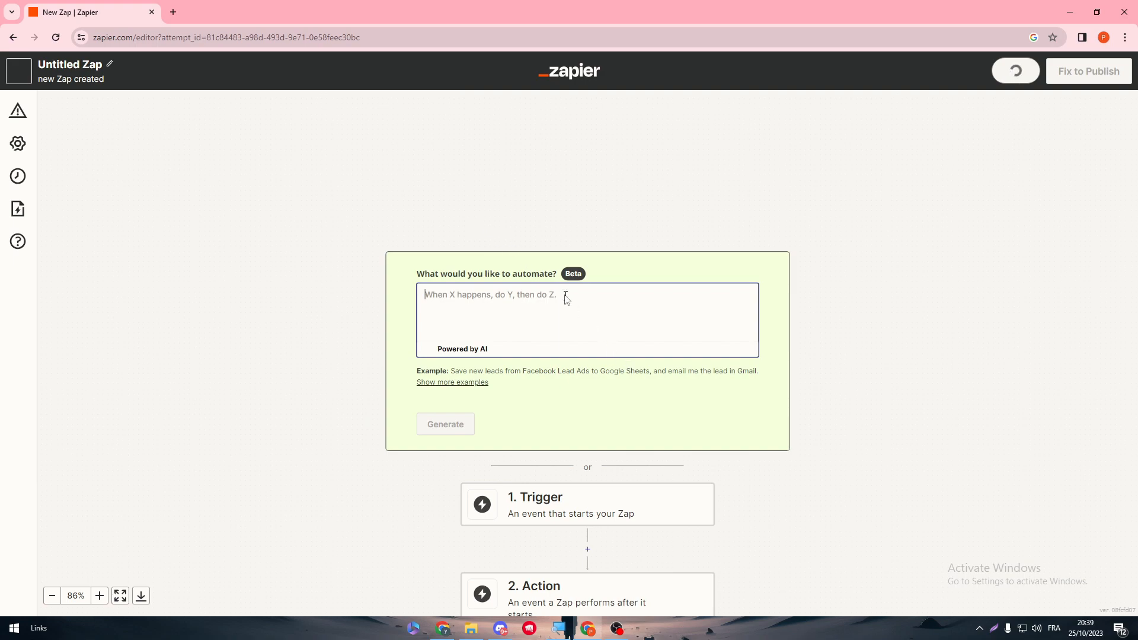
{"action": "type", "text": "when a"}
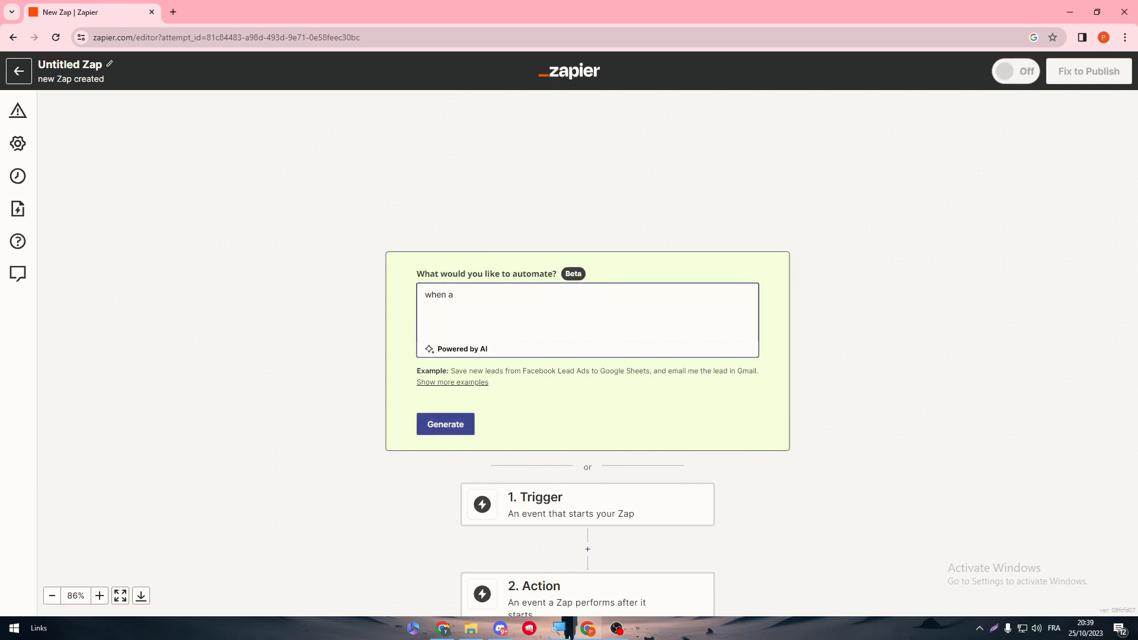
{"action": "key", "text": "BackSpace"}
{"action": "type", "text": "something happens on "}
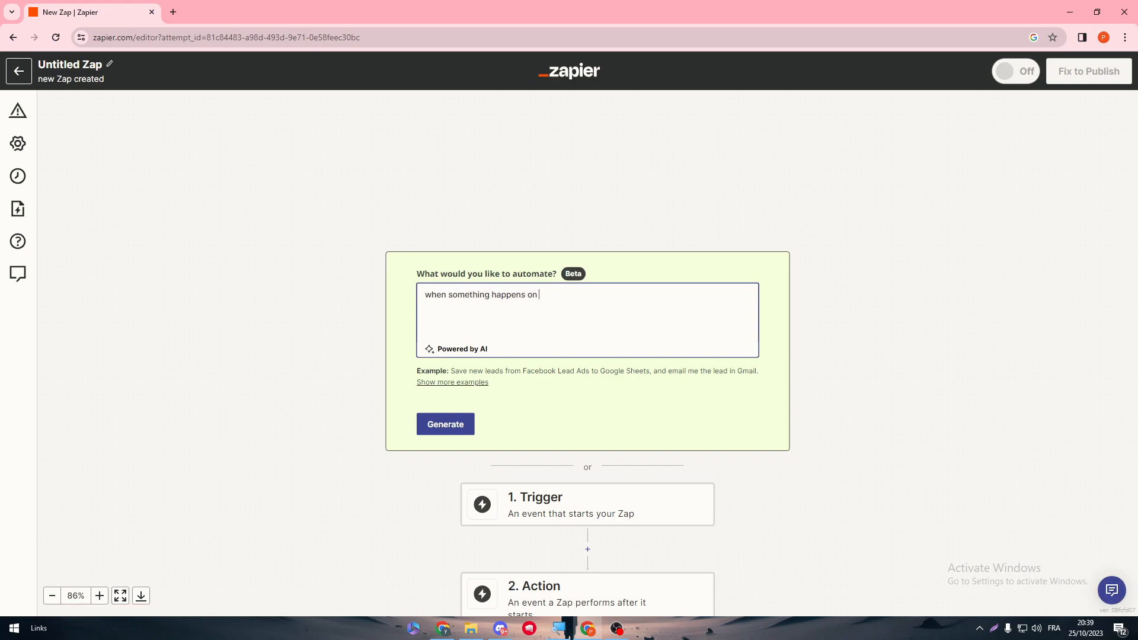
{"action": "type", "text": "airtable send me an email in my gmail account"}
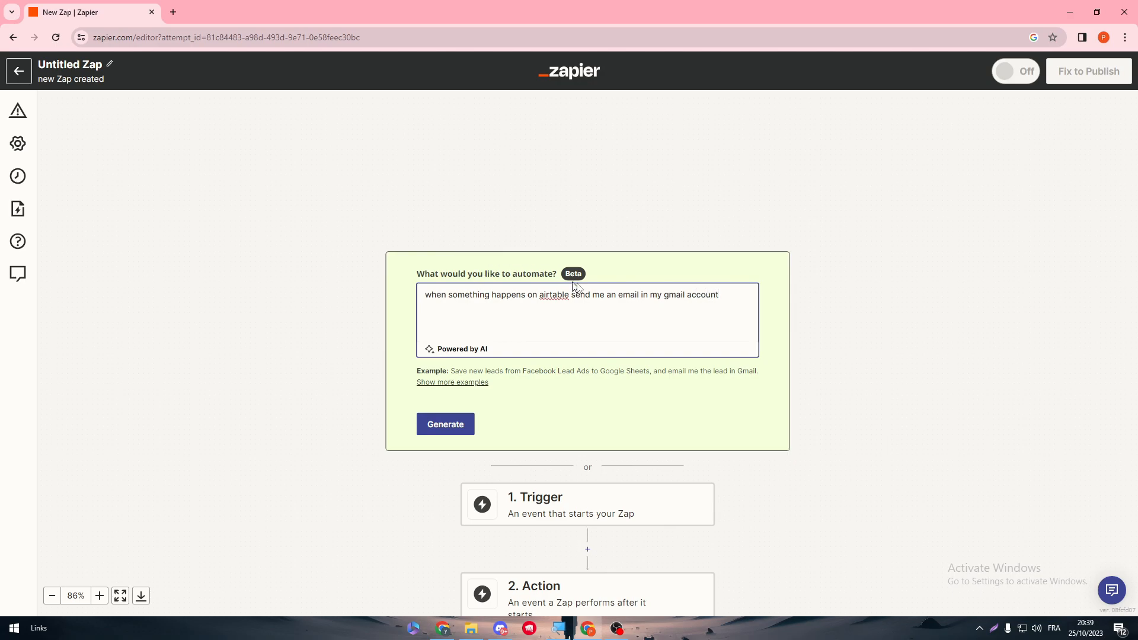
{"action": "left_click", "coordinate": [589, 282]}
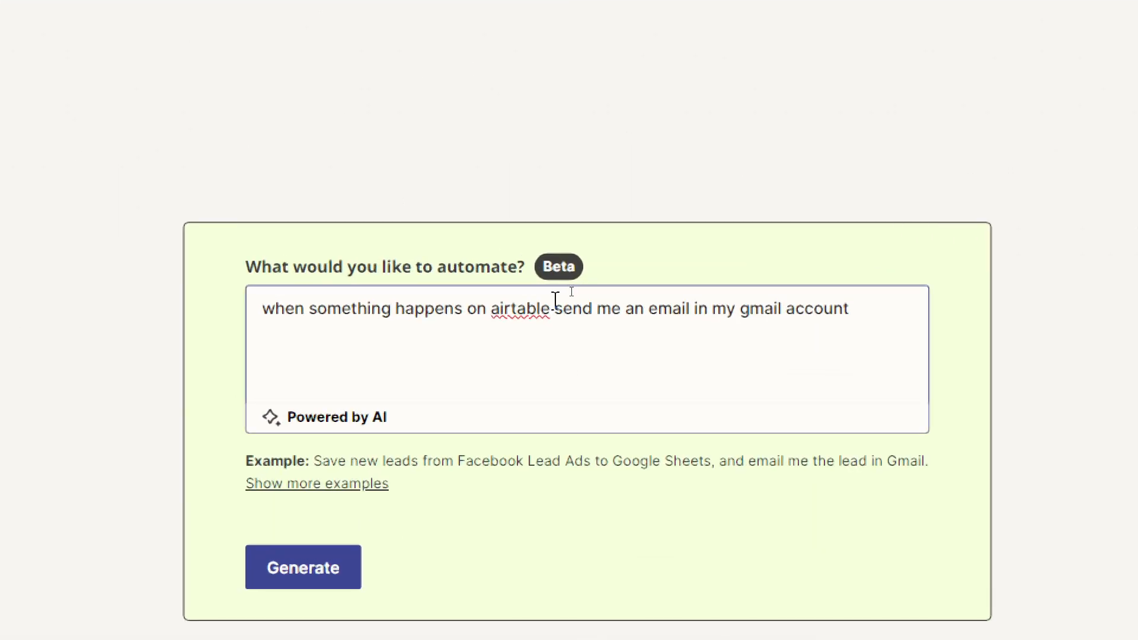
{"action": "left_click", "coordinate": [327, 320]}
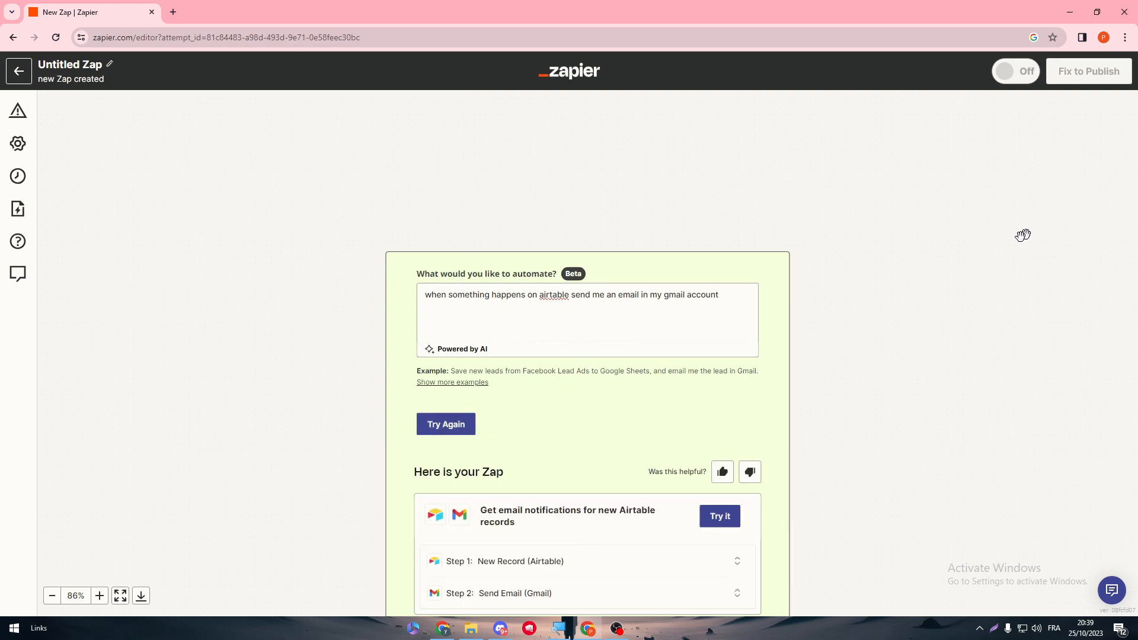
Step: Open the suggested New Record (Airtable) to Send Email (Gmail) Zap and link the Airtable account to its trigger
{"action": "scroll", "coordinate": [578, 439], "scroll_direction": "down", "scroll_amount": 3}
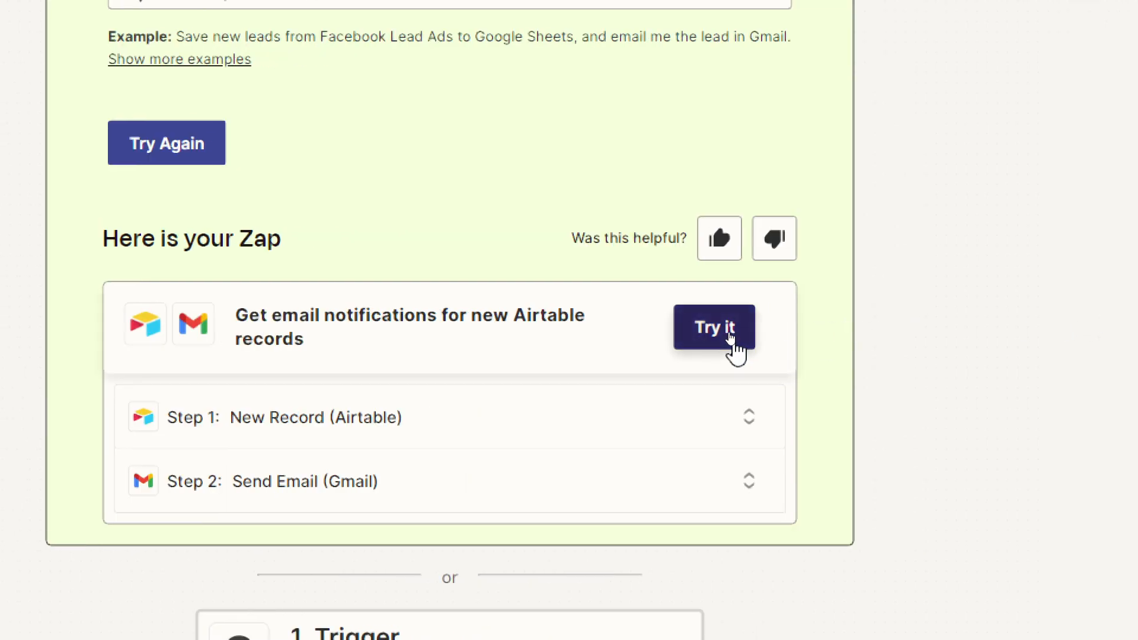
{"action": "left_click", "coordinate": [945, 332]}
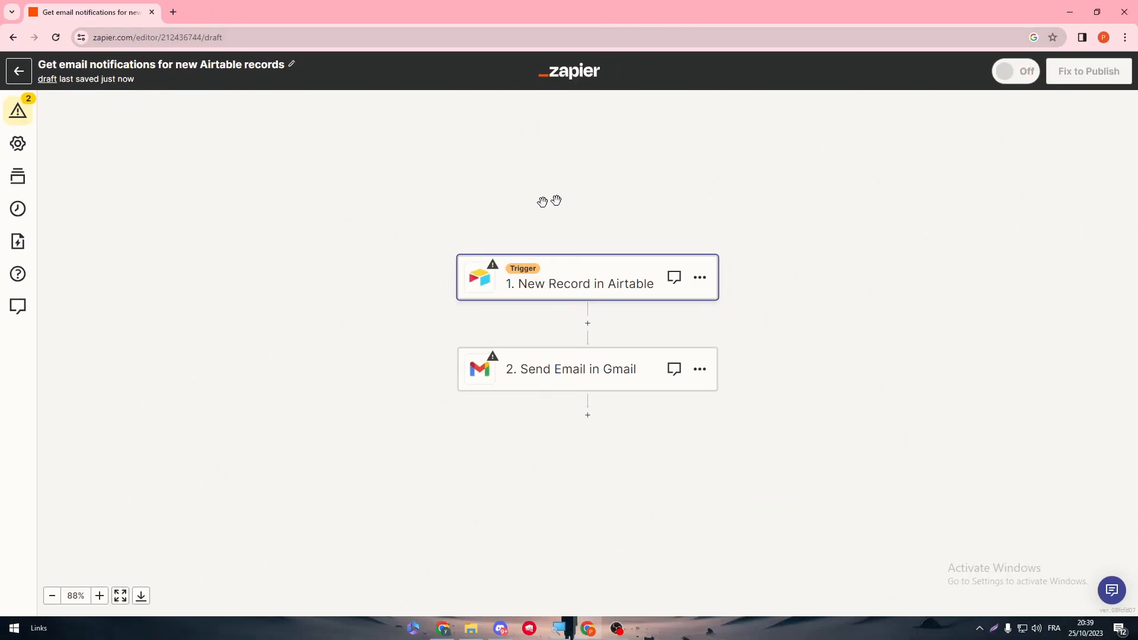
{"action": "left_click", "coordinate": [559, 283]}
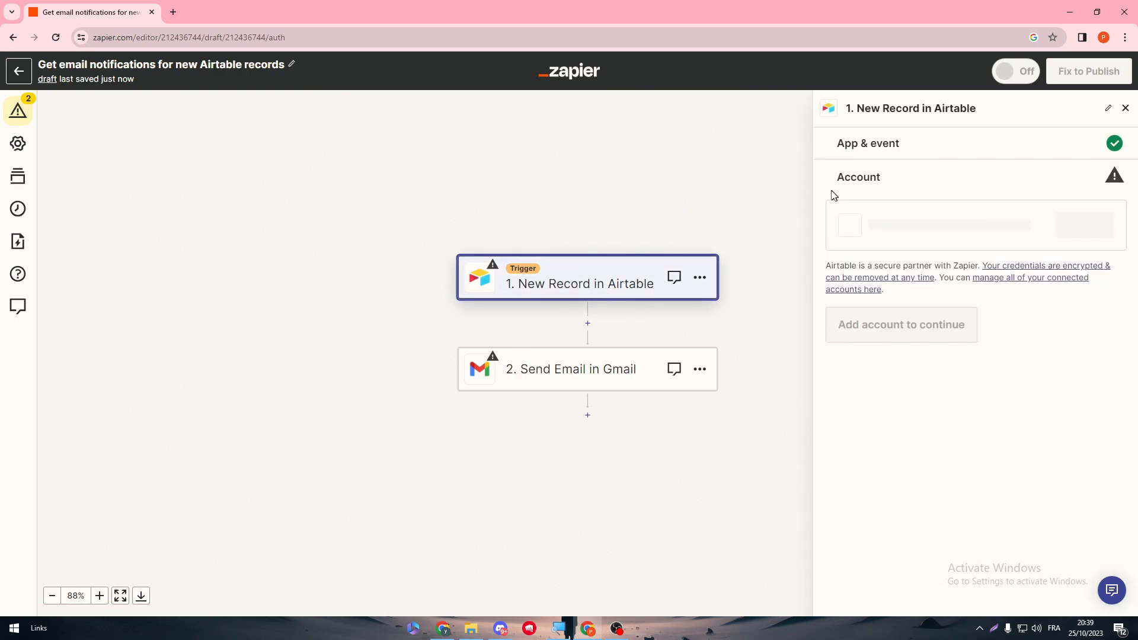
{"action": "left_click", "coordinate": [1084, 225]}
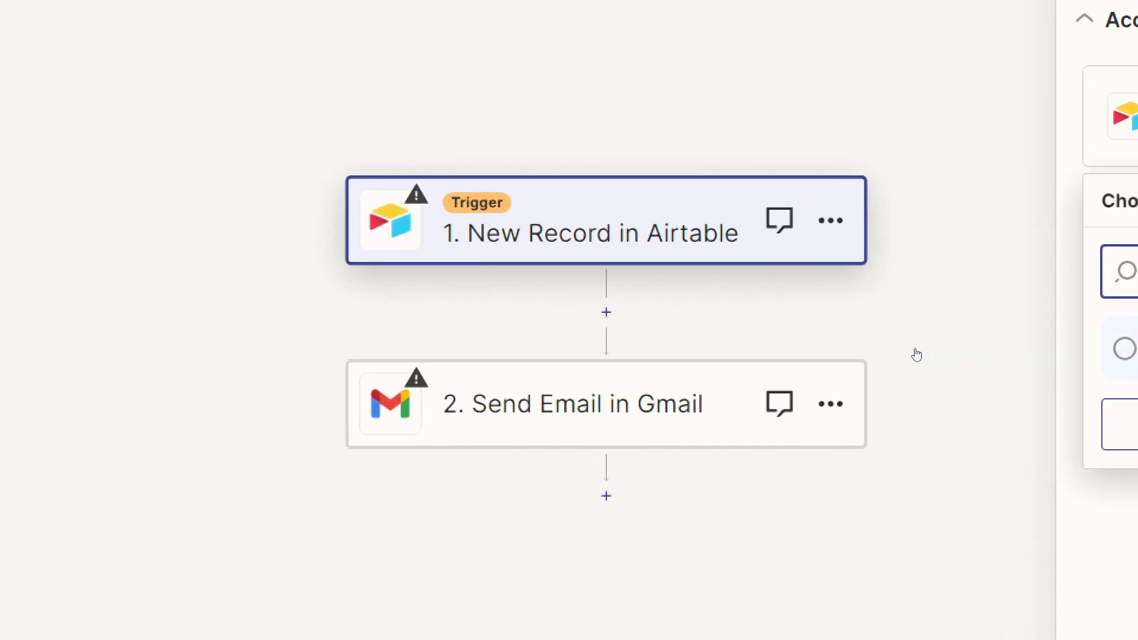
{"action": "left_click", "coordinate": [876, 414]}
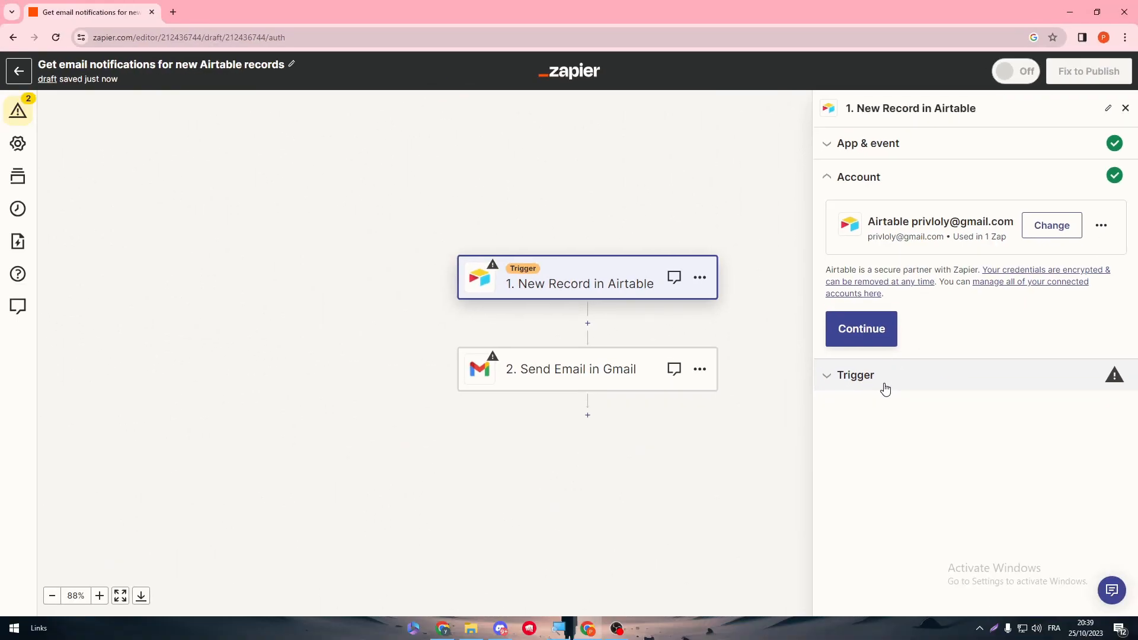
{"action": "left_click", "coordinate": [852, 378]}
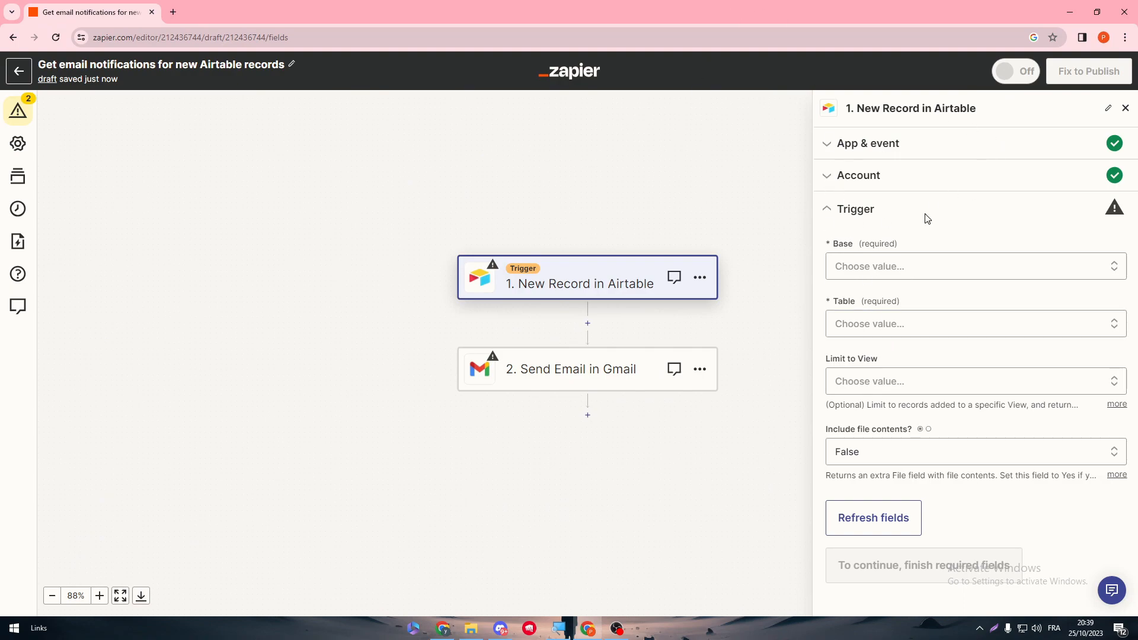
{"action": "left_click", "coordinate": [904, 266]}
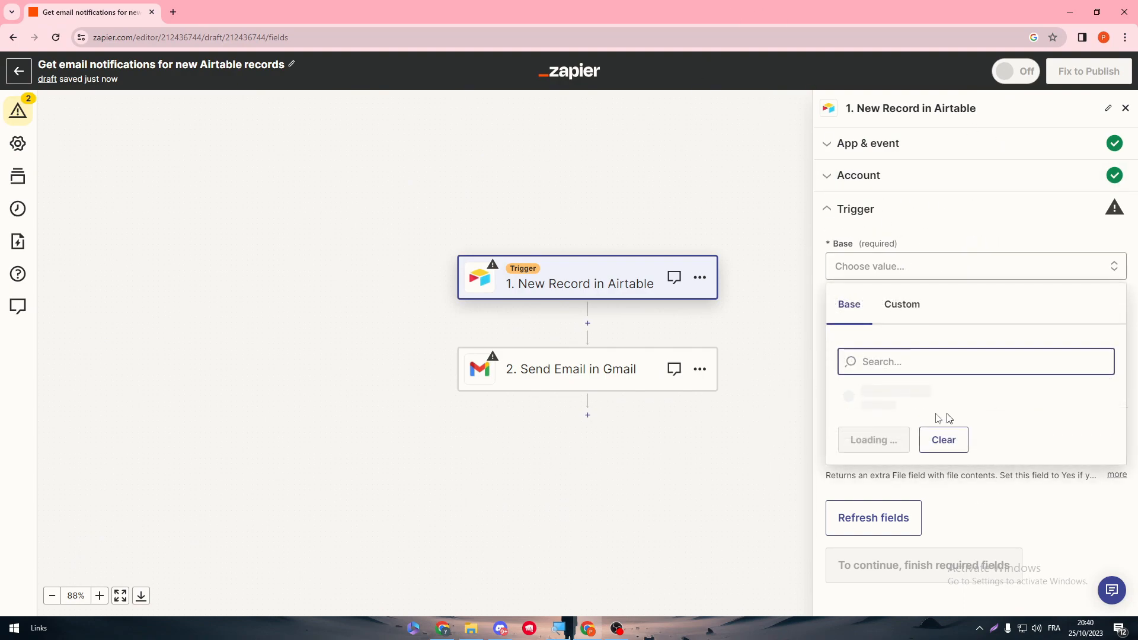
{"action": "left_click", "coordinate": [903, 306]}
{"action": "left_click", "coordinate": [861, 310]}
{"action": "left_click", "coordinate": [945, 420]}
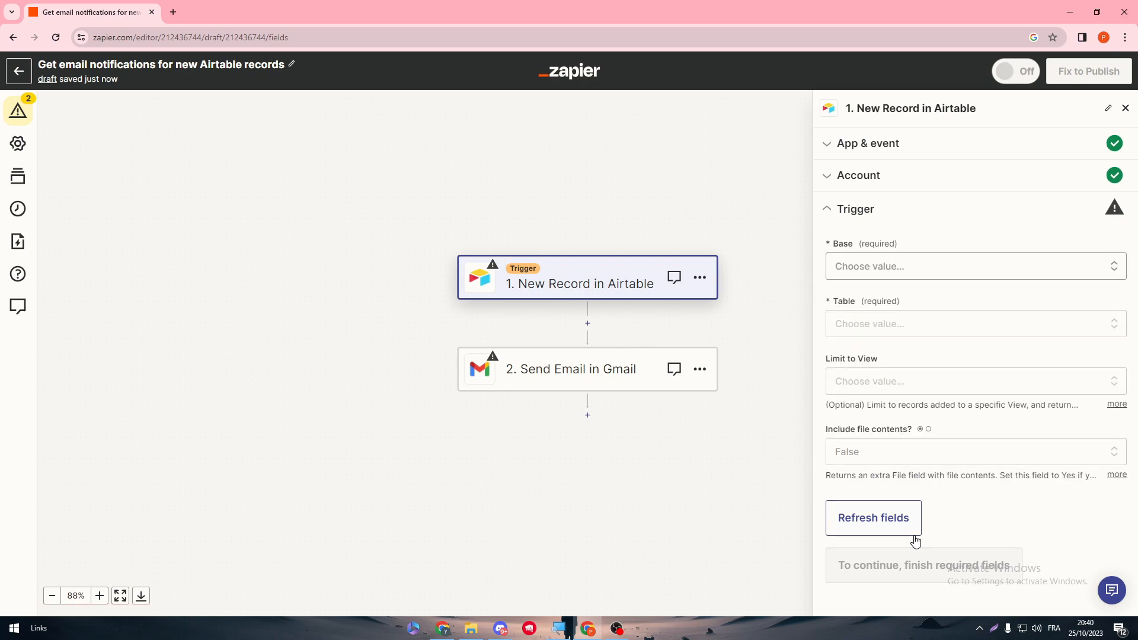
{"action": "left_click", "coordinate": [912, 325]}
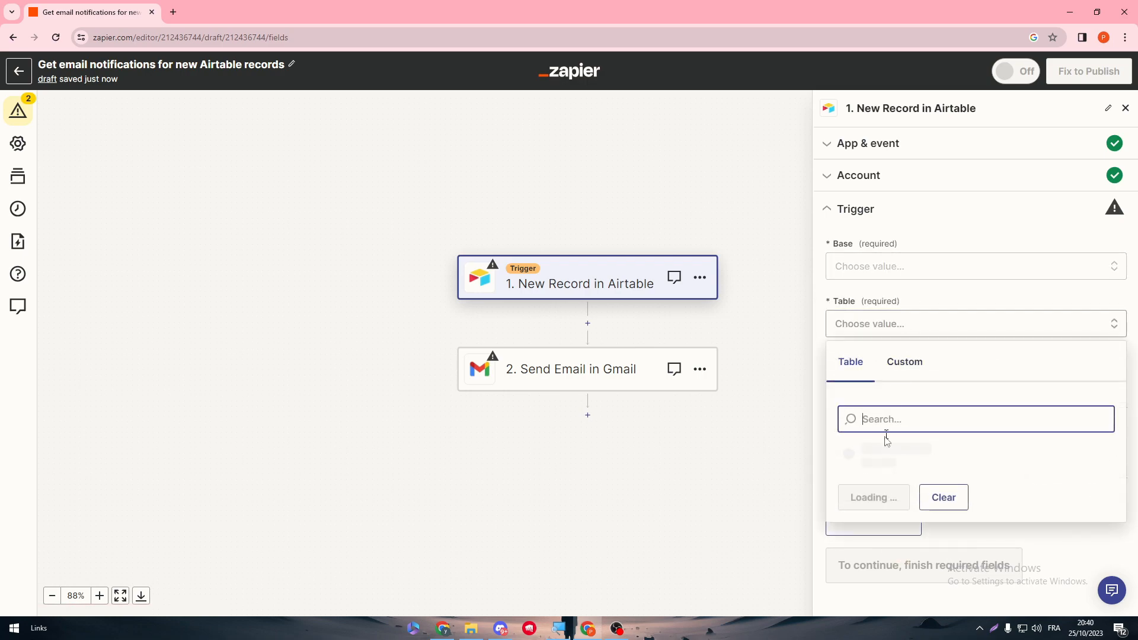
{"action": "left_click", "coordinate": [901, 364]}
{"action": "left_click", "coordinate": [855, 363]}
{"action": "left_click", "coordinate": [888, 266]}
{"action": "left_click", "coordinate": [901, 305]}
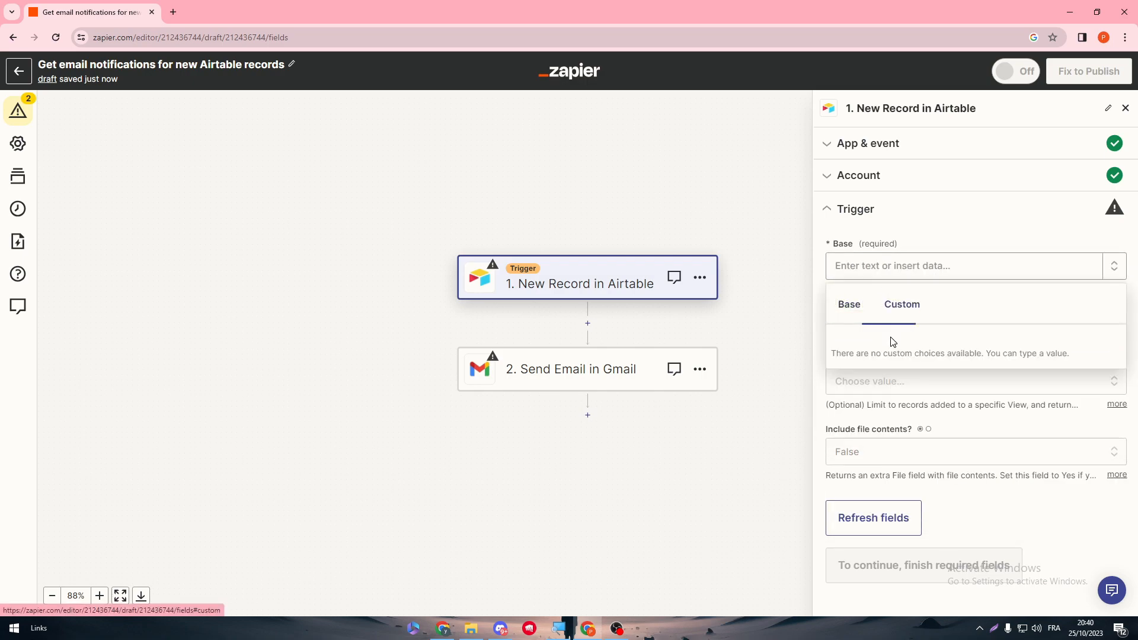
{"action": "left_click", "coordinate": [856, 303]}
{"action": "left_click", "coordinate": [735, 333]}
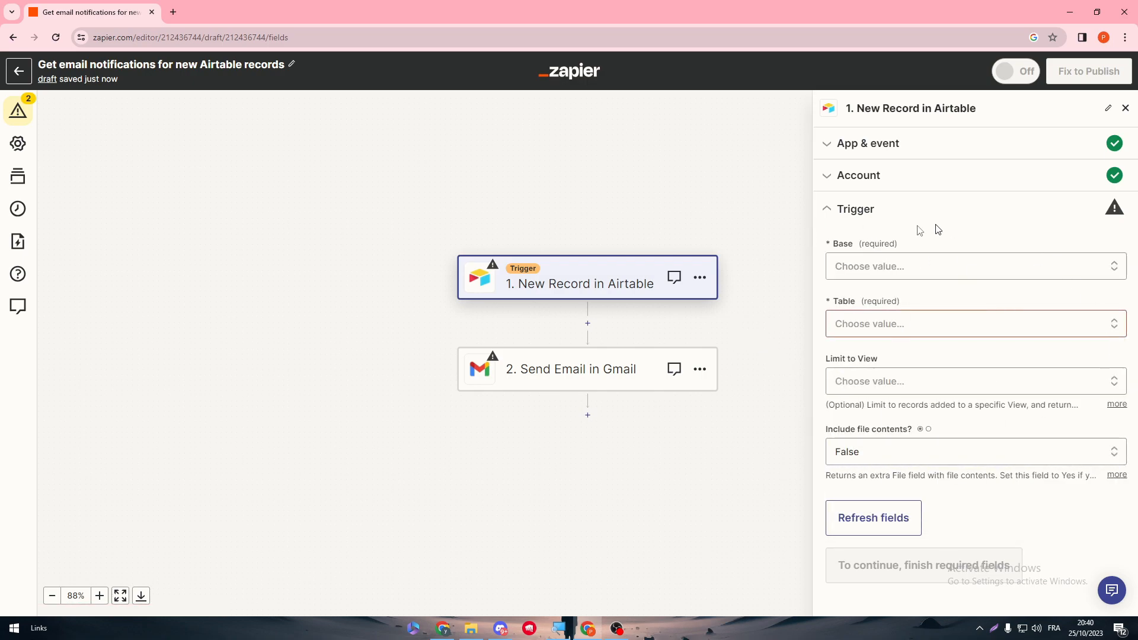
{"action": "double_click", "coordinate": [168, 17]}
{"action": "double_click", "coordinate": [220, 9]}
Step: Search Google for 'airtable' in a new Chrome tab and open airtable.com from the results
{"action": "left_click", "coordinate": [173, 12]}
{"action": "type", "text": "airtable"}
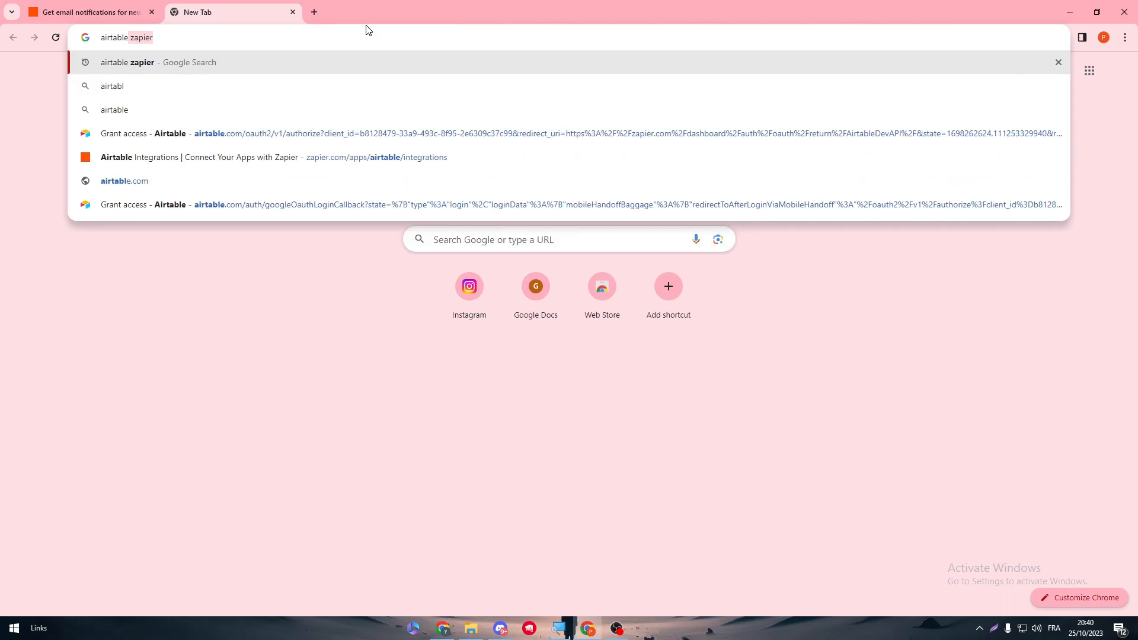
{"action": "key", "text": "Delete"}
{"action": "key", "text": "Return"}
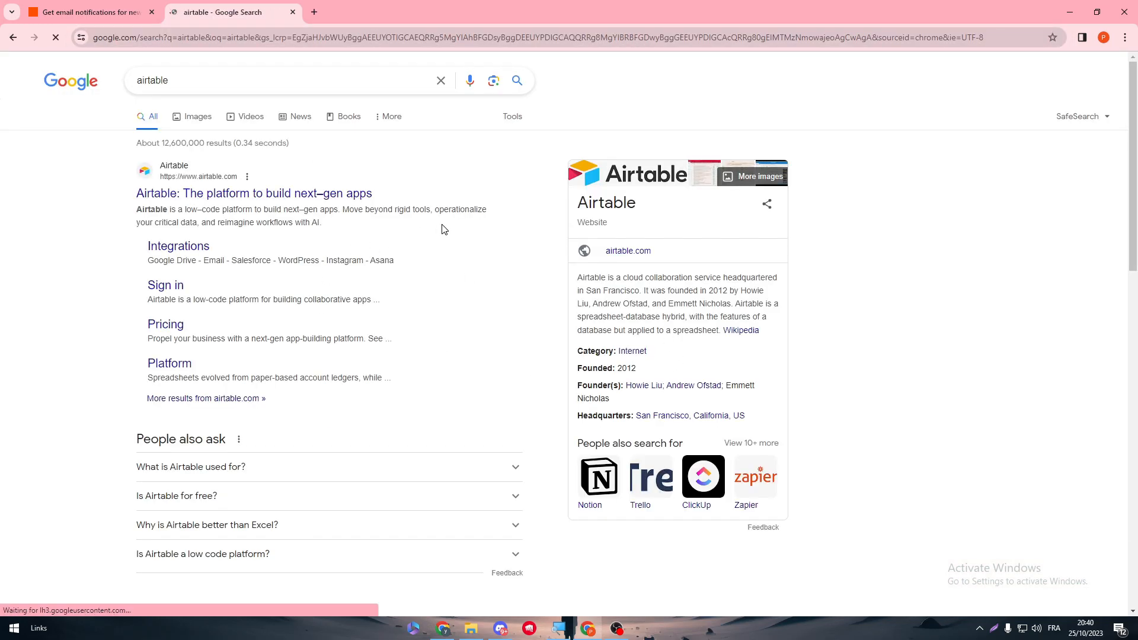
{"action": "left_click", "coordinate": [245, 196]}
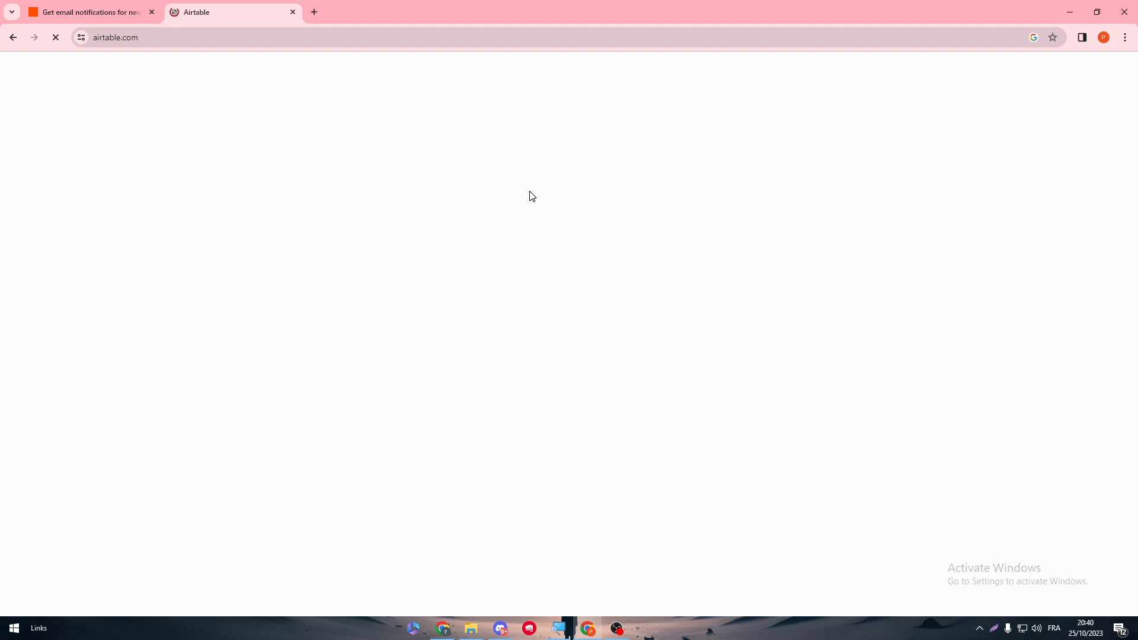
Step: Check the Zap editor's Base dropdown for available Airtable bases, then close it
{"action": "left_click", "coordinate": [148, 21]}
{"action": "left_click", "coordinate": [851, 265]}
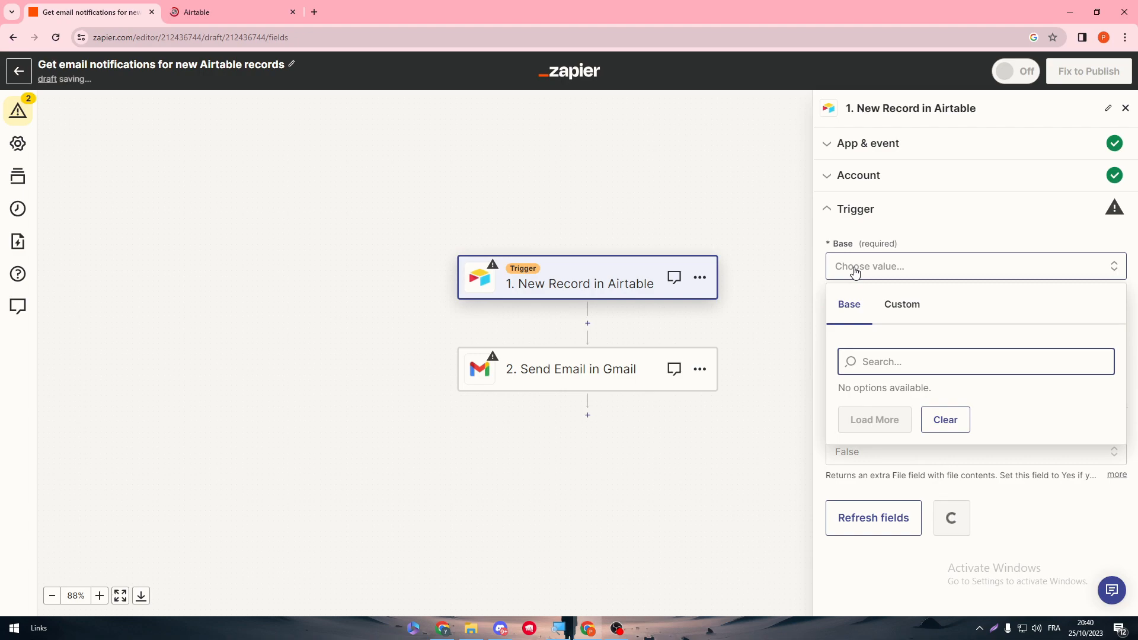
{"action": "left_click", "coordinate": [790, 409]}
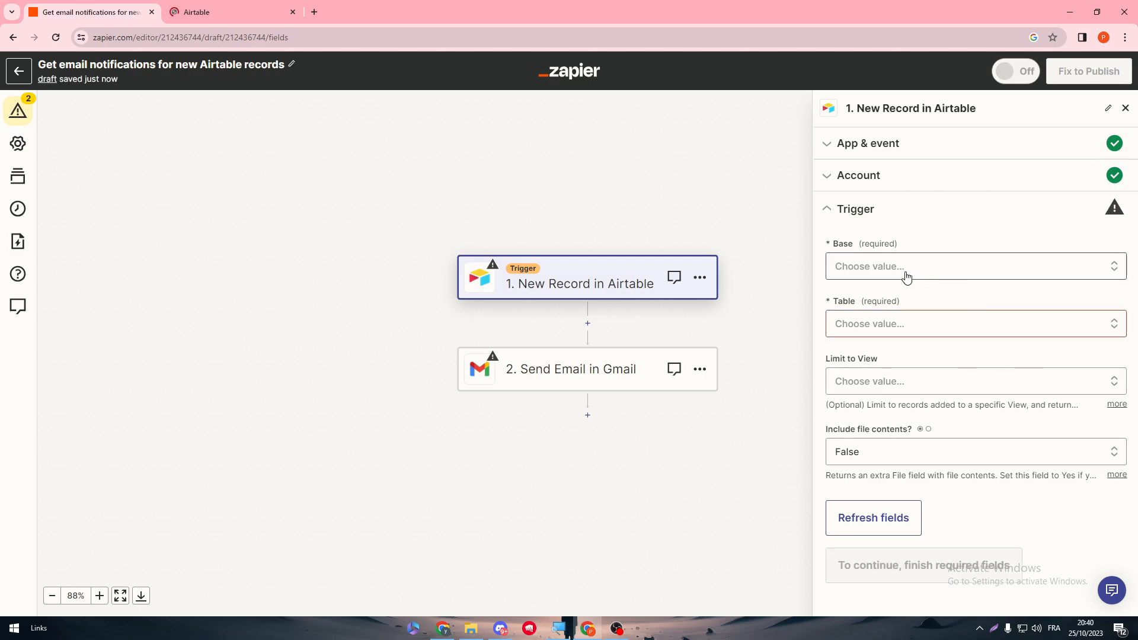
Step: Skip Airtable's team and collaborators onboarding questions to reach the All Workspaces page
{"action": "left_click", "coordinate": [232, 6]}
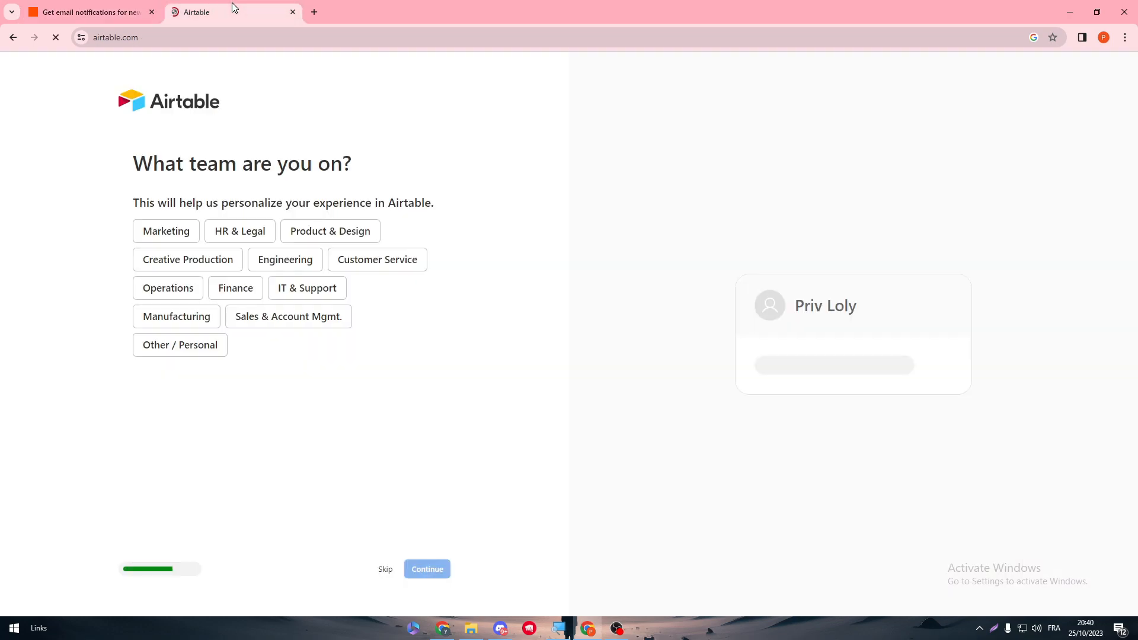
{"action": "left_click", "coordinate": [380, 570]}
{"action": "left_click", "coordinate": [386, 571]}
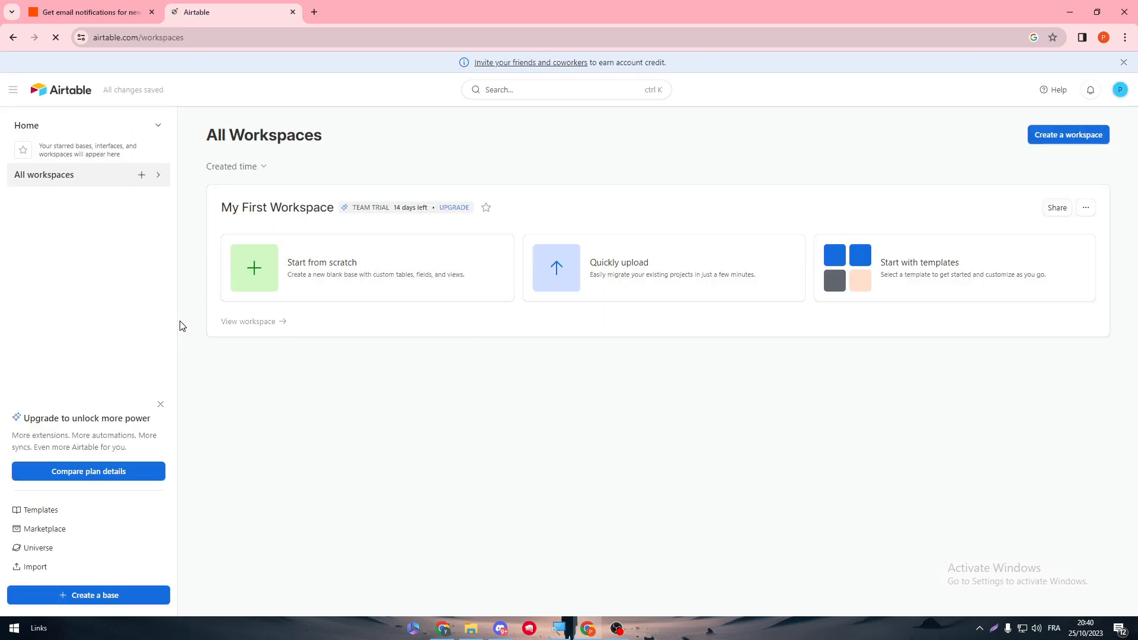
{"action": "left_click", "coordinate": [83, 6]}
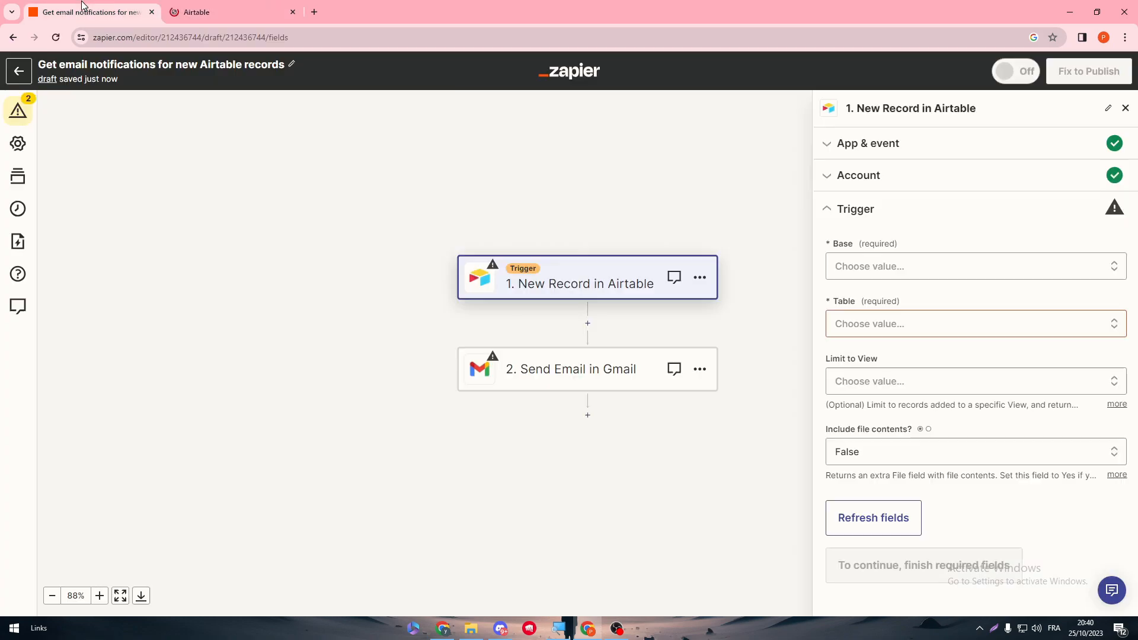
{"action": "left_click", "coordinate": [196, 12]}
Step: Create a base from scratch named 'zerzer', skipping setup and dismissing the trial welcome
{"action": "left_click", "coordinate": [253, 273]}
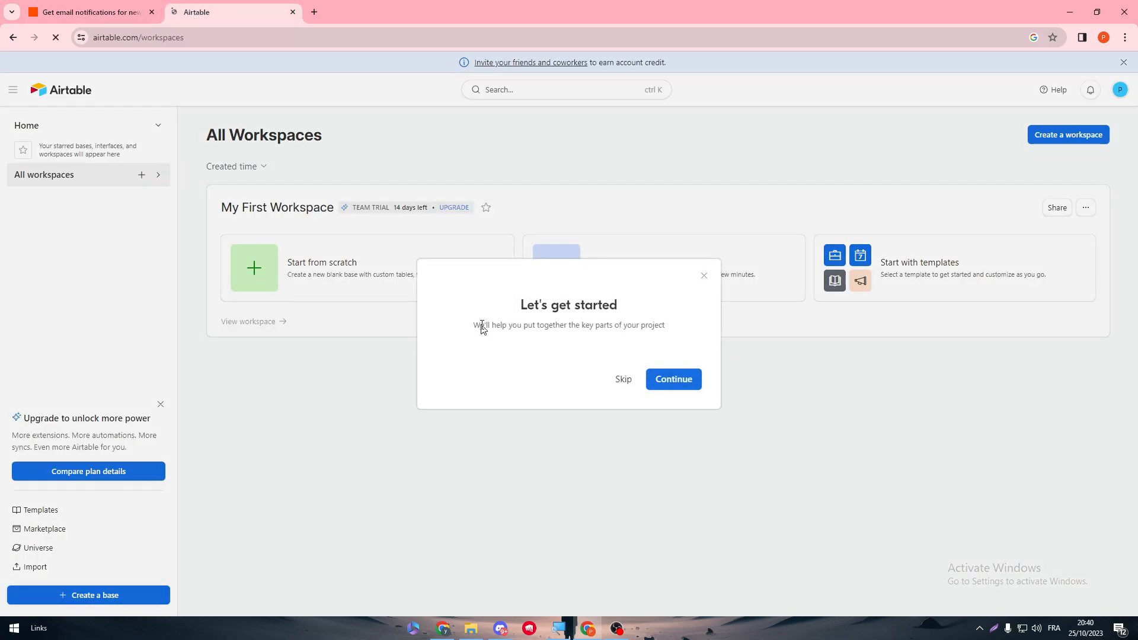
{"action": "left_click", "coordinate": [669, 385]}
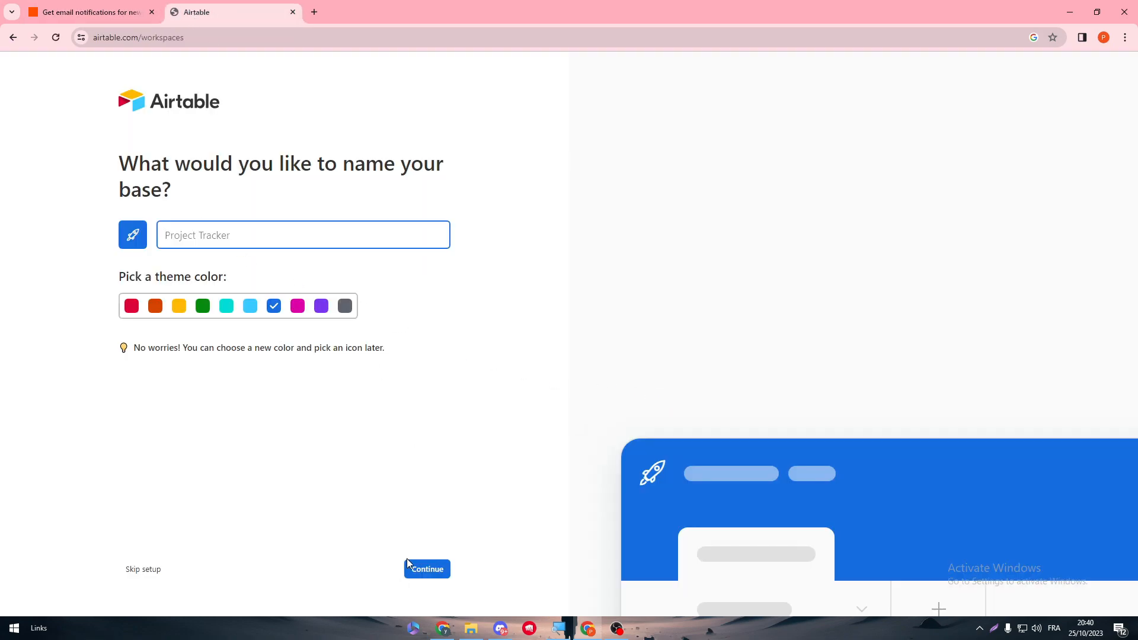
{"action": "type", "text": "zerzer"}
{"action": "left_click", "coordinate": [153, 569]}
{"action": "left_click", "coordinate": [640, 363]}
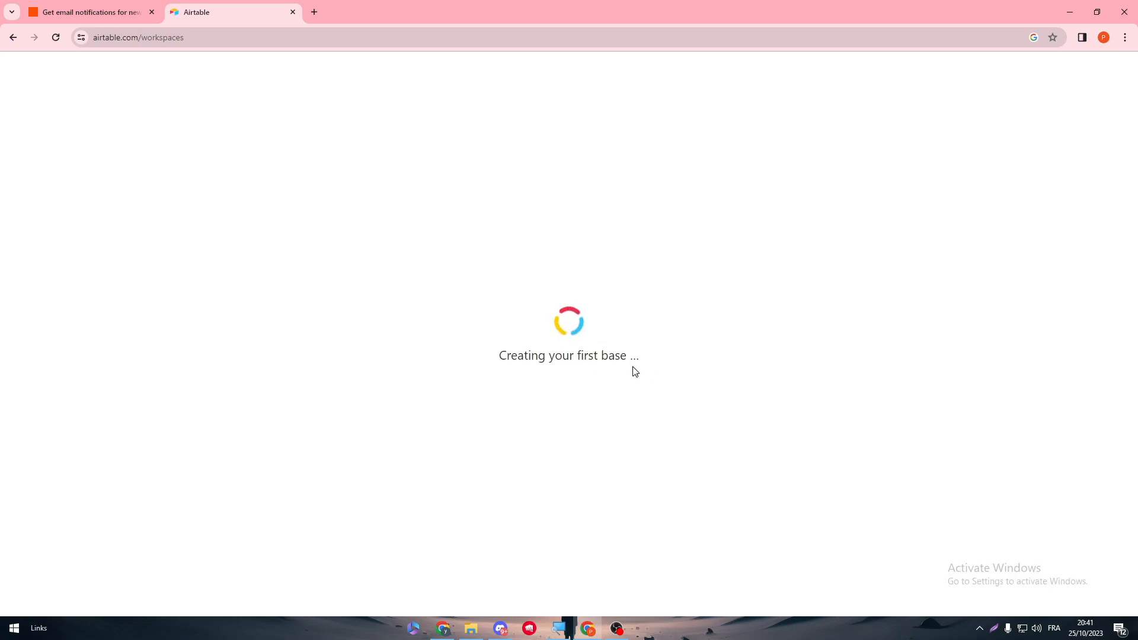
{"action": "left_click_drag", "start_coordinate": [190, 39], "coordinate": [146, 42]}
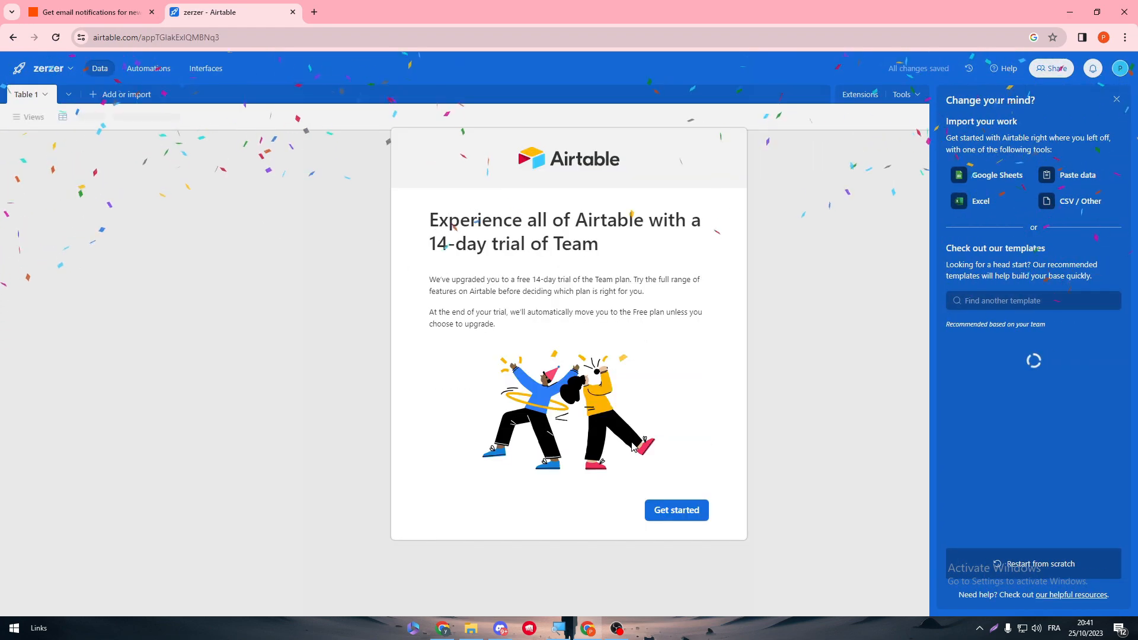
{"action": "left_click", "coordinate": [676, 511]}
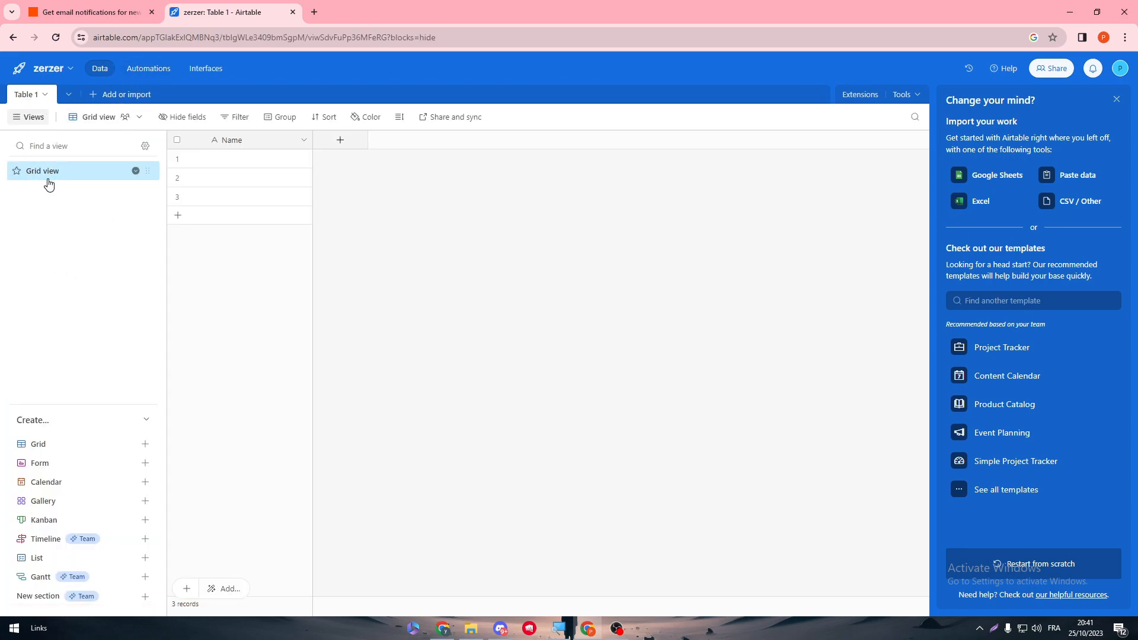
{"action": "left_click", "coordinate": [76, 7]}
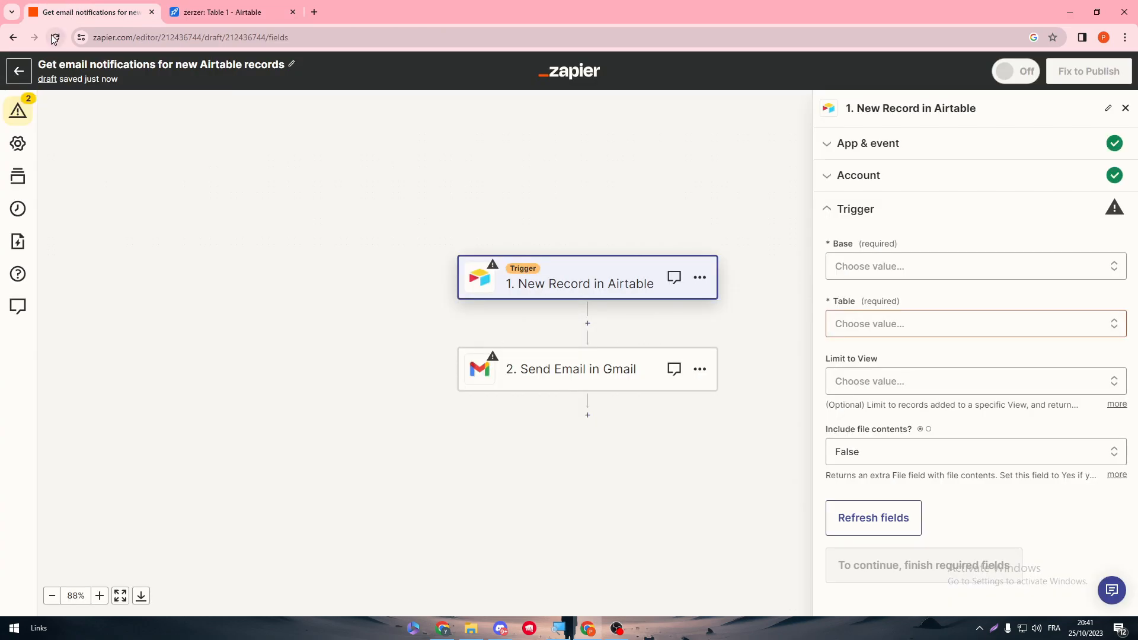
{"action": "left_click", "coordinate": [972, 269]}
{"action": "left_click", "coordinate": [892, 525]}
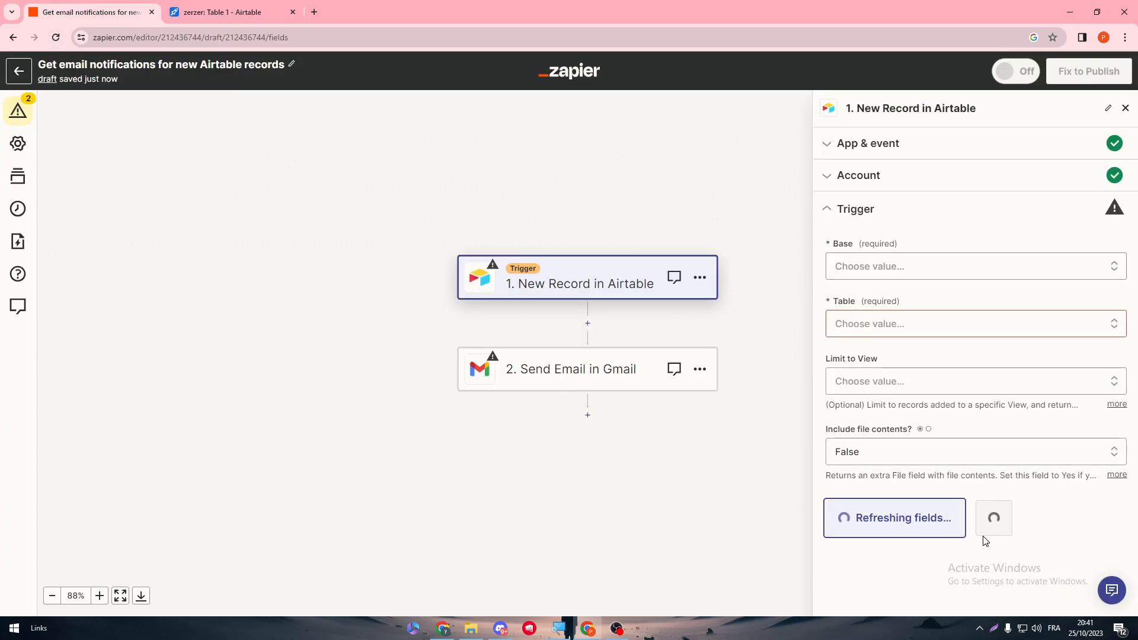
{"action": "left_click", "coordinate": [863, 264]}
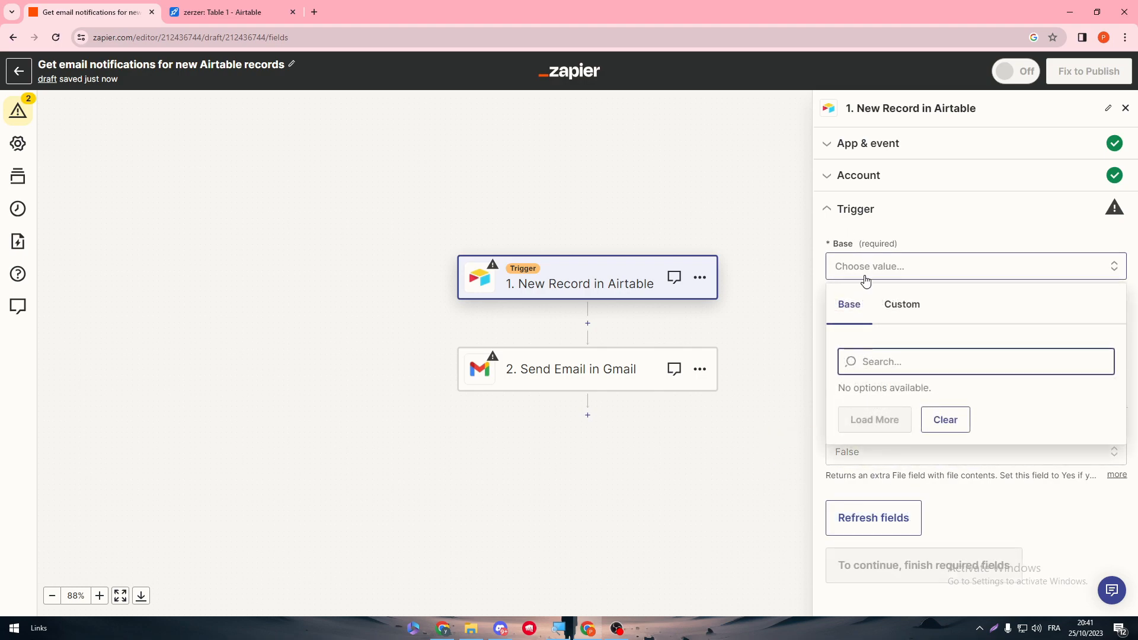
{"action": "left_click", "coordinate": [943, 417]}
{"action": "left_click", "coordinate": [897, 323]}
{"action": "left_click", "coordinate": [894, 319]}
{"action": "left_click", "coordinate": [894, 320]}
{"action": "left_click_drag", "start_coordinate": [866, 449], "coordinate": [949, 464]}
{"action": "left_click", "coordinate": [904, 469]}
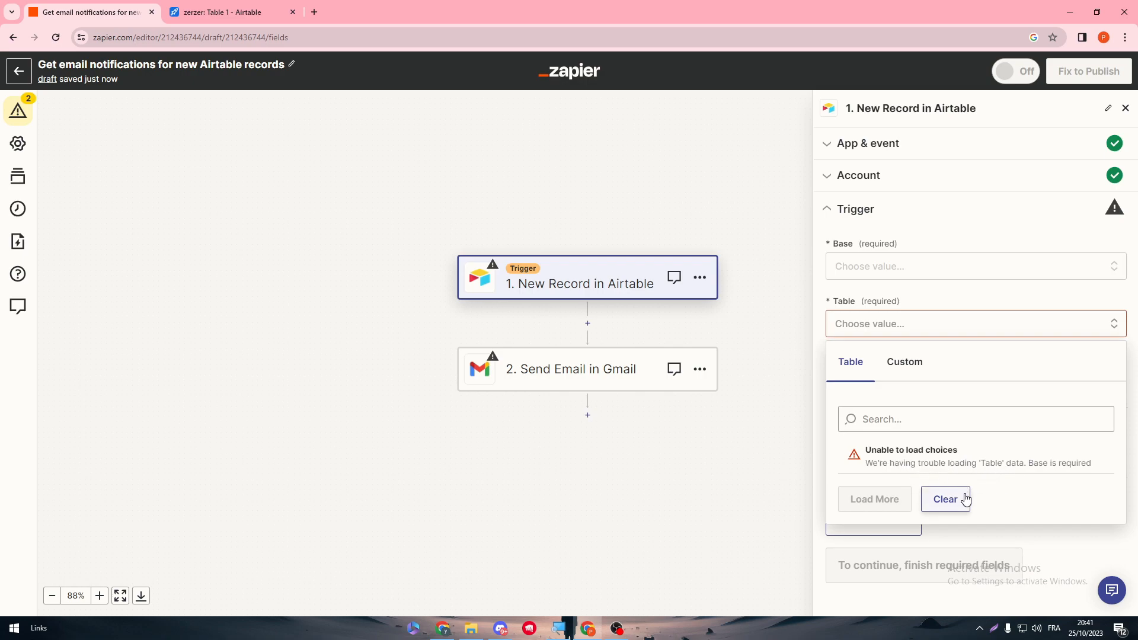
{"action": "left_click", "coordinate": [946, 499]}
{"action": "left_click", "coordinate": [873, 269]}
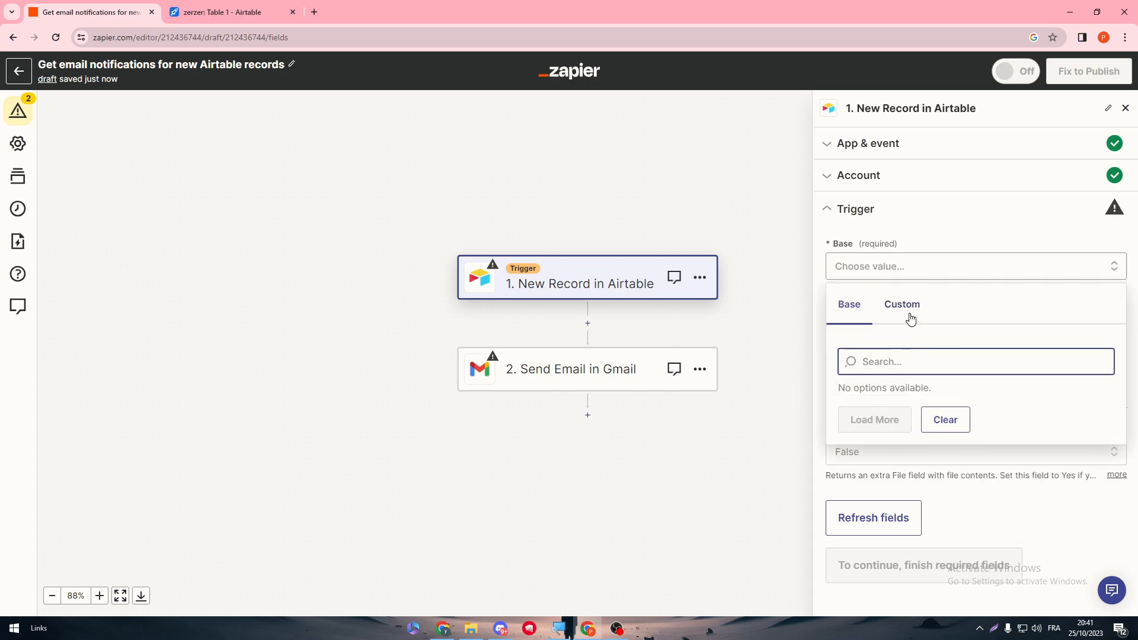
{"action": "left_click", "coordinate": [911, 320]}
{"action": "left_click", "coordinate": [189, 6]}
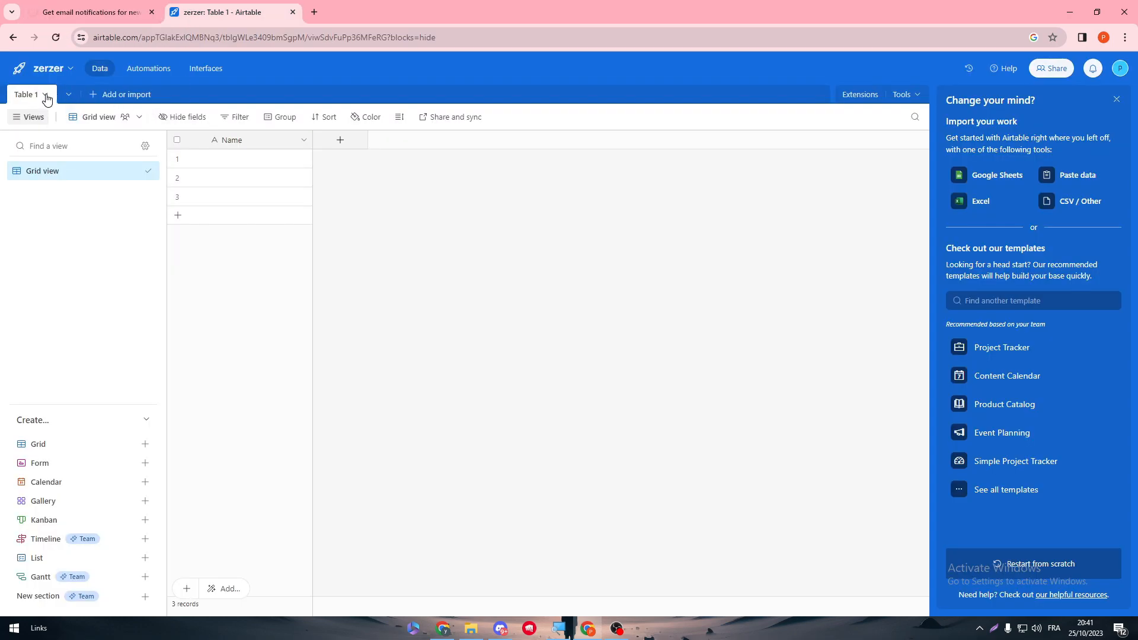
Step: From the Airtable home, add a workspace named 'ezaezaeaze' and create a base in it
{"action": "left_click", "coordinate": [20, 69]}
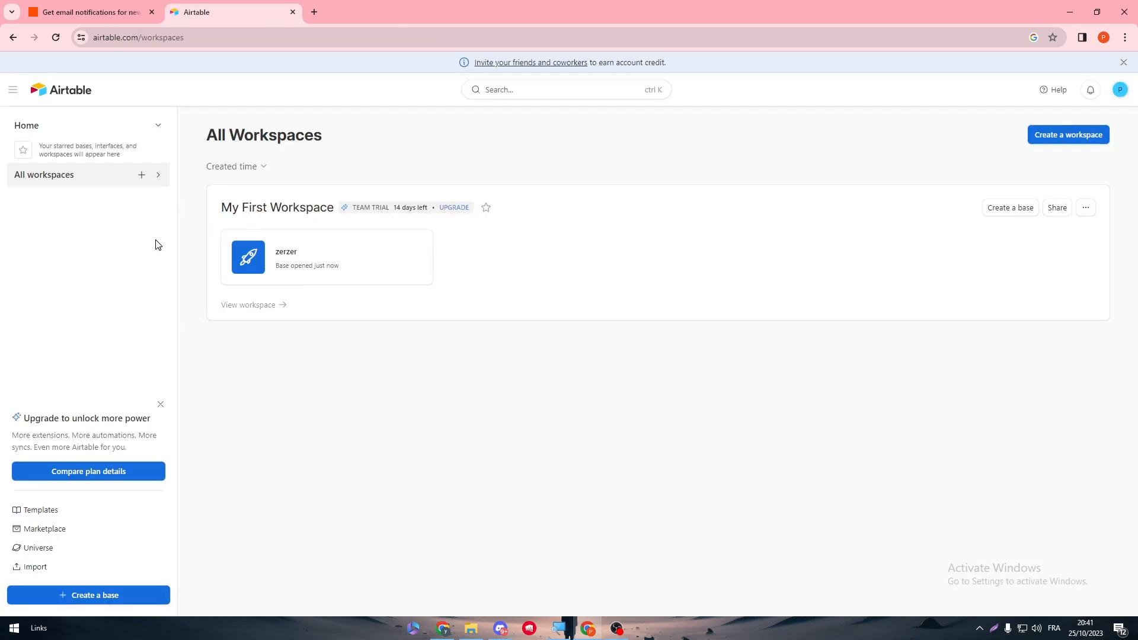
{"action": "left_click", "coordinate": [141, 175]}
{"action": "type", "text": "ezae"}
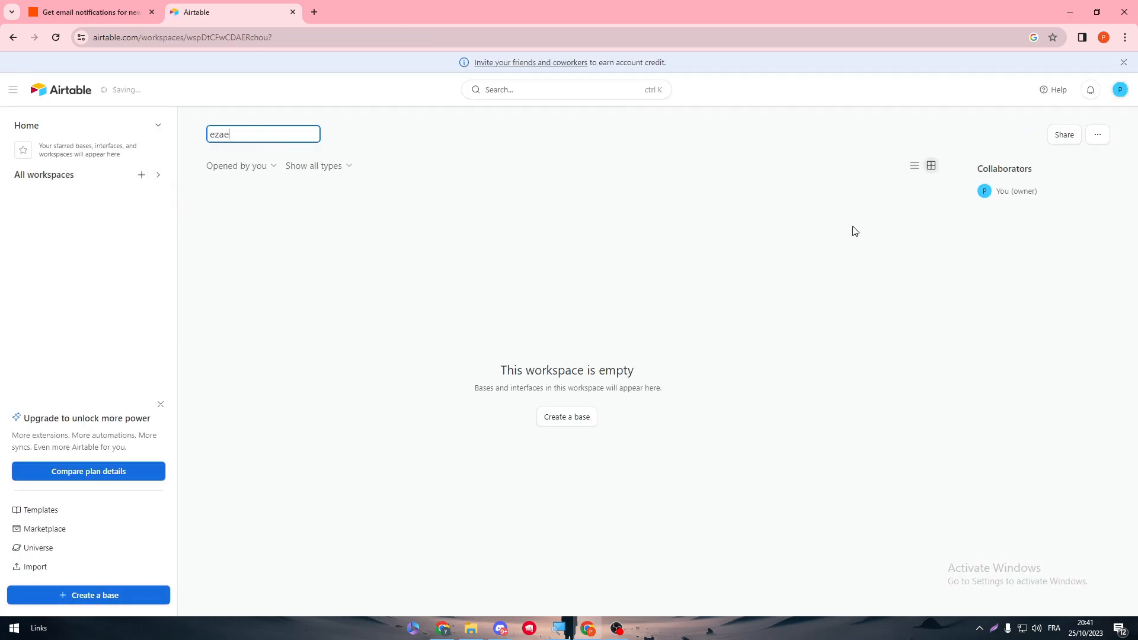
{"action": "type", "text": "zaeaze"}
{"action": "key", "text": "Return"}
{"action": "left_click", "coordinate": [564, 415]}
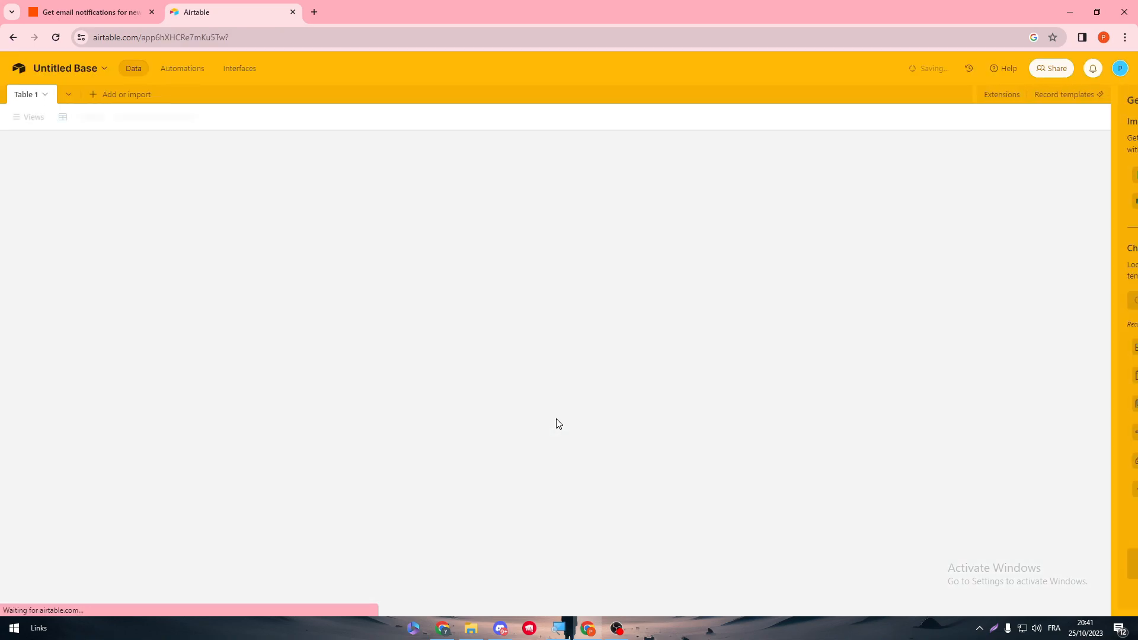
Step: Set the Airtable trigger to Untitled Base and Table 1, then test it to fetch Records A–C
{"action": "left_click", "coordinate": [101, 13]}
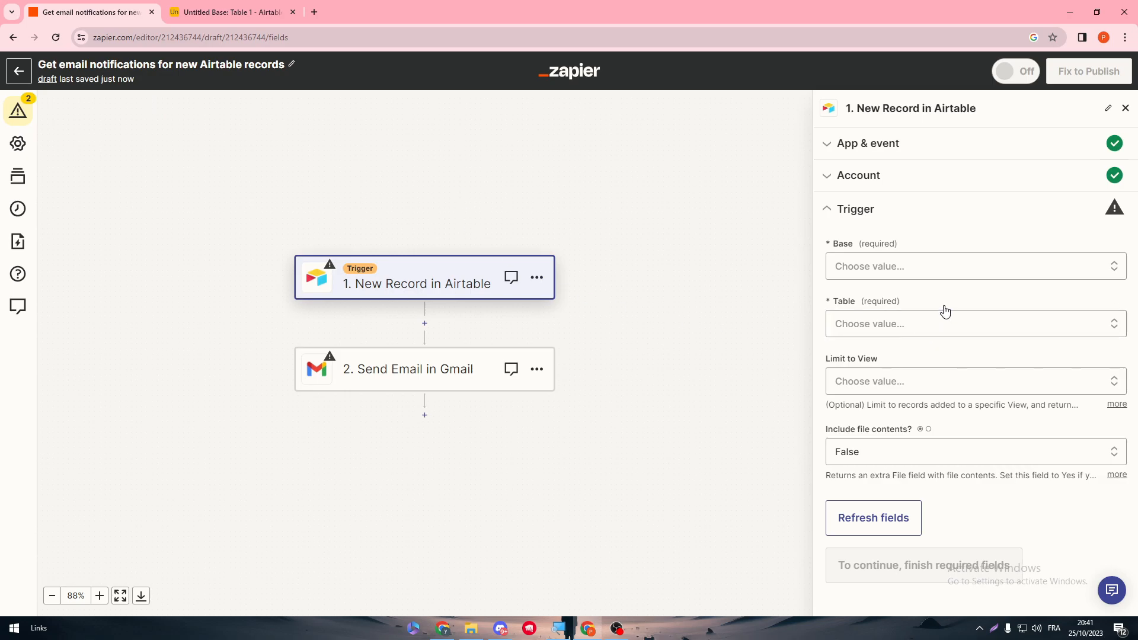
{"action": "left_click", "coordinate": [899, 272]}
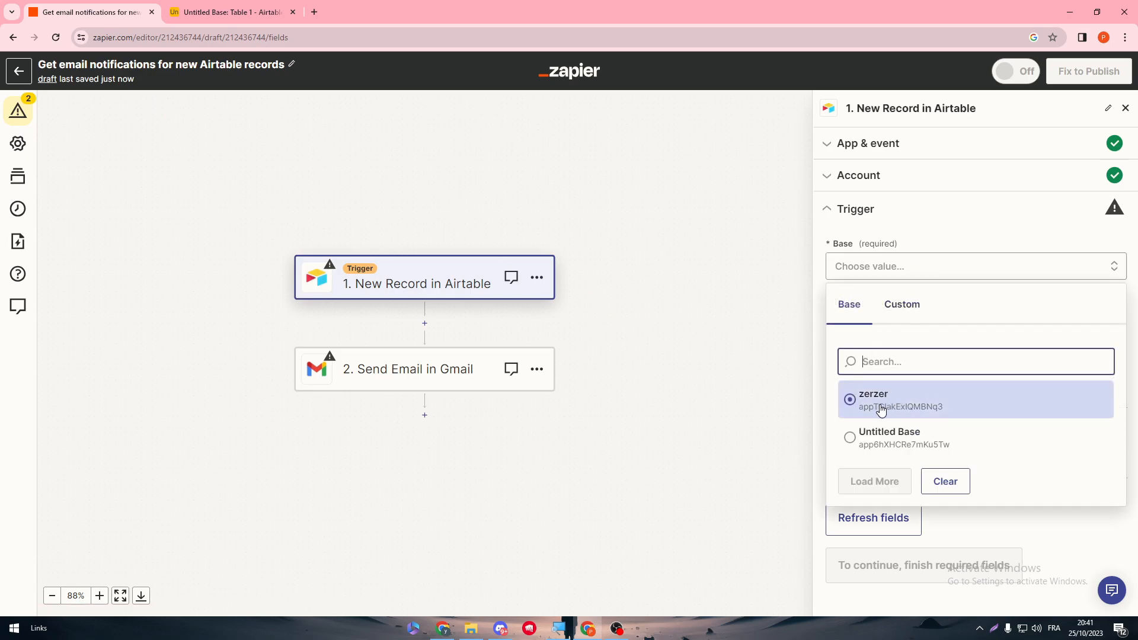
{"action": "left_click", "coordinate": [940, 437]}
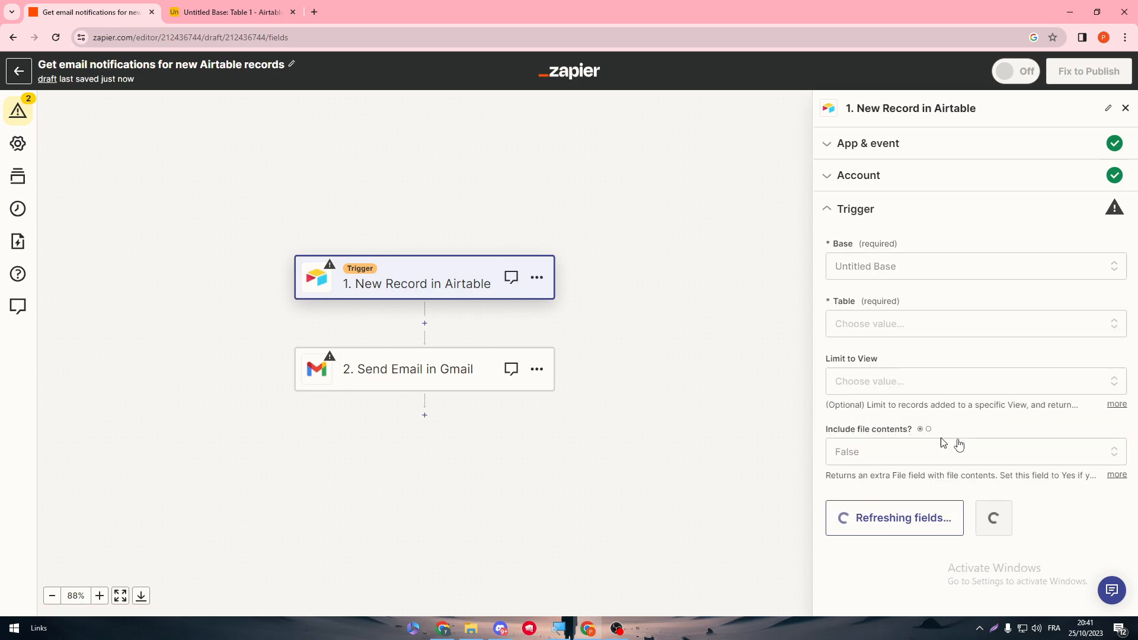
{"action": "left_click", "coordinate": [866, 323]}
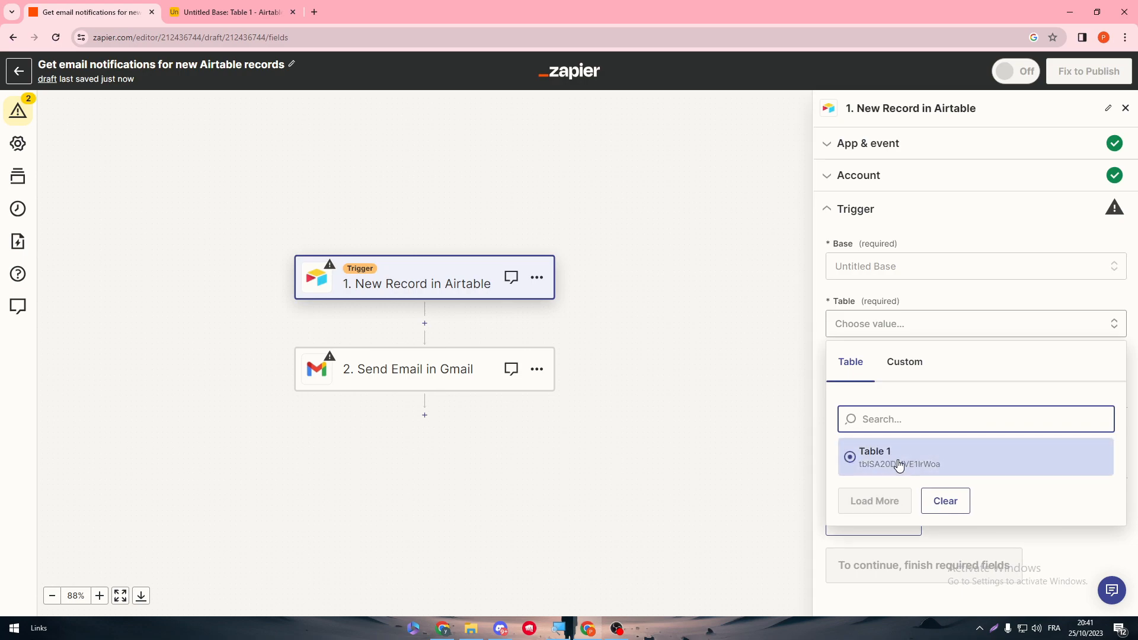
{"action": "left_click", "coordinate": [892, 460]}
{"action": "left_click", "coordinate": [989, 529]}
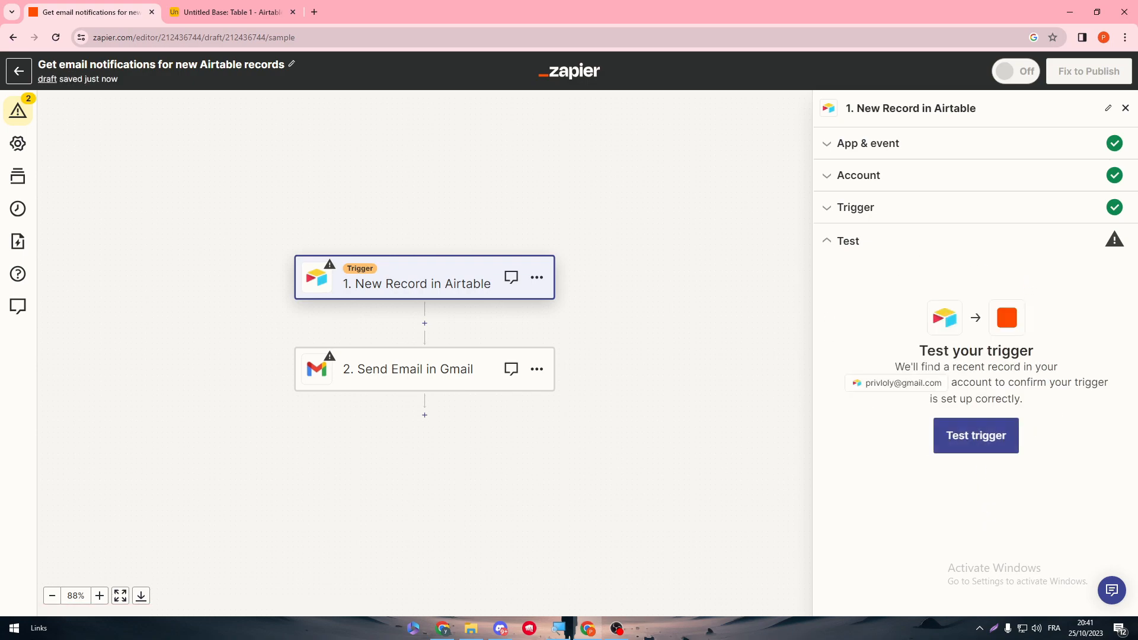
{"action": "left_click", "coordinate": [976, 450]}
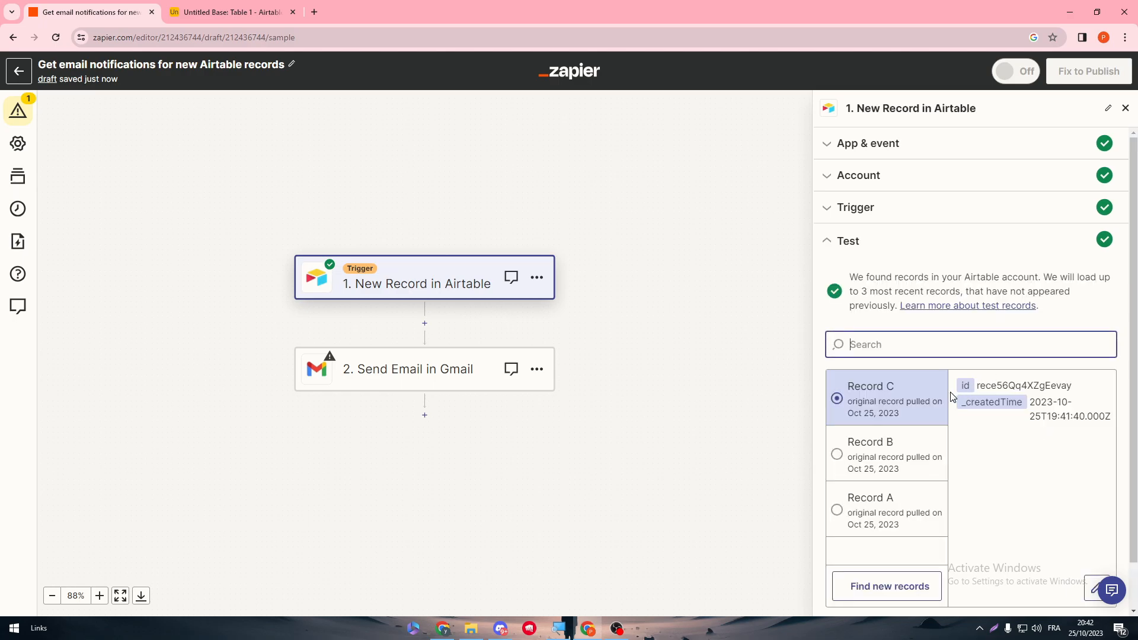
Step: Connect the Gmail account to the Gmail email step
{"action": "left_click", "coordinate": [953, 572]}
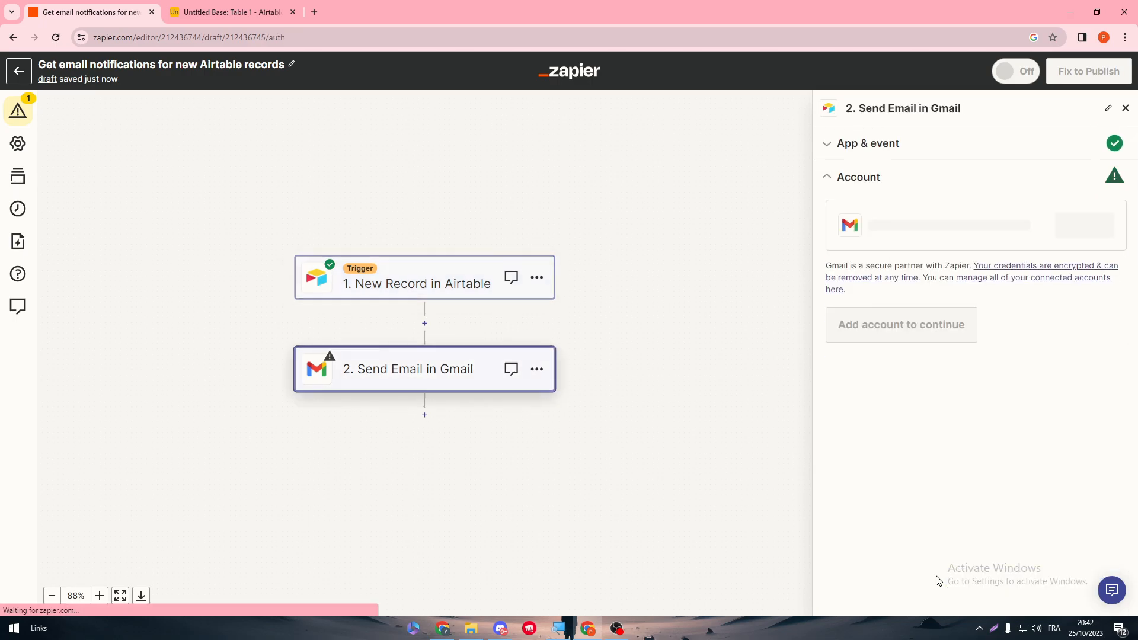
{"action": "left_click", "coordinate": [1080, 223]}
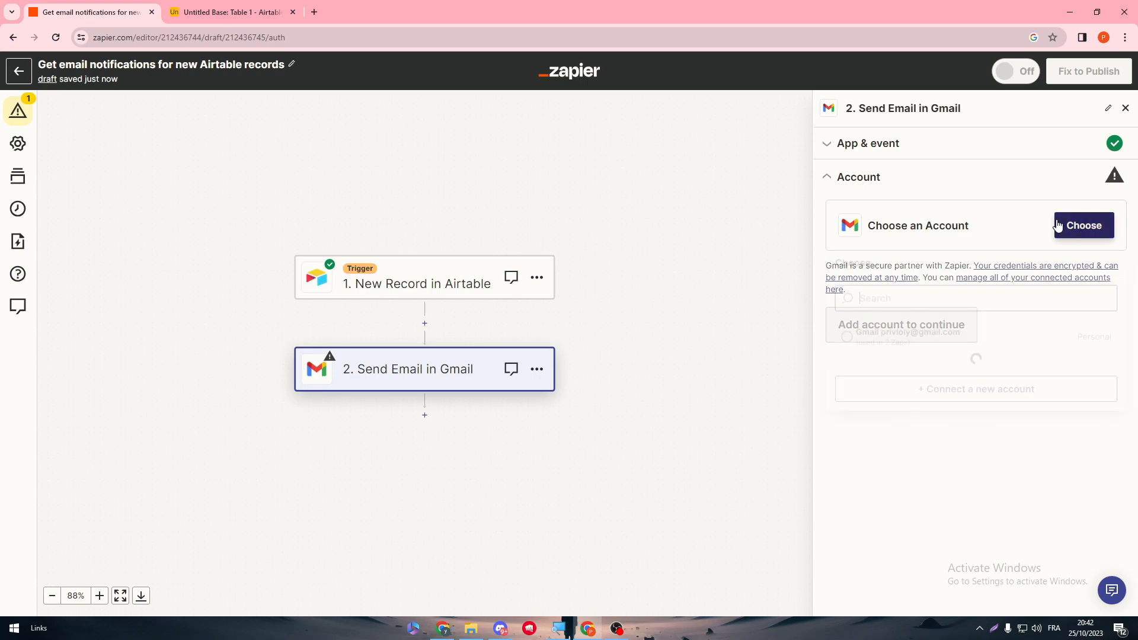
{"action": "left_click", "coordinate": [891, 341]}
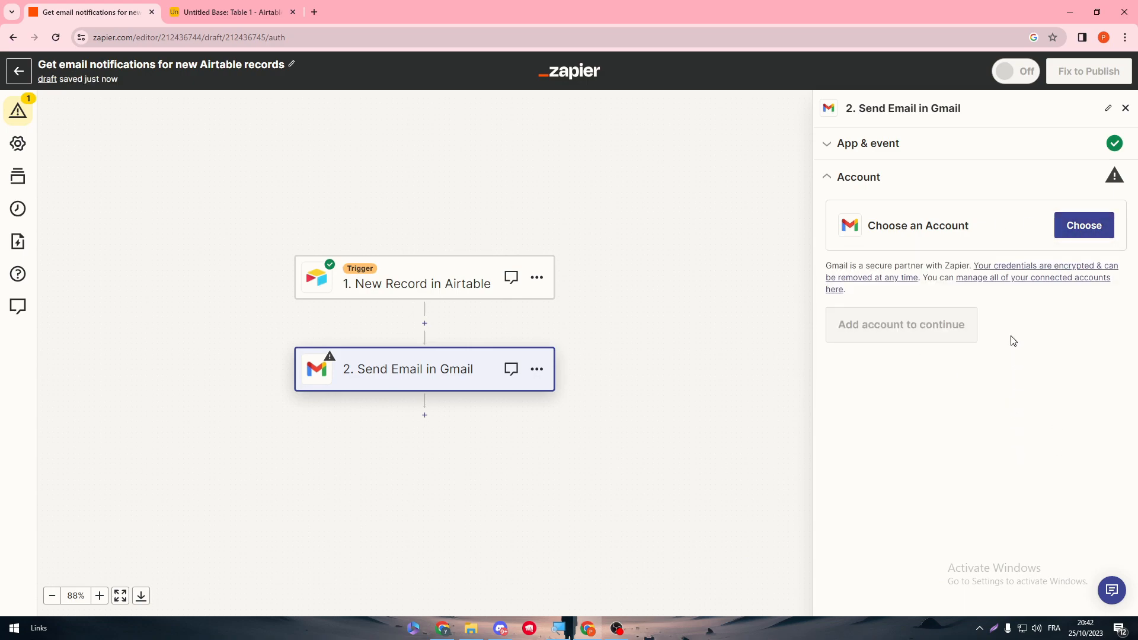
{"action": "left_click", "coordinate": [1080, 231]}
{"action": "left_click", "coordinate": [914, 464]}
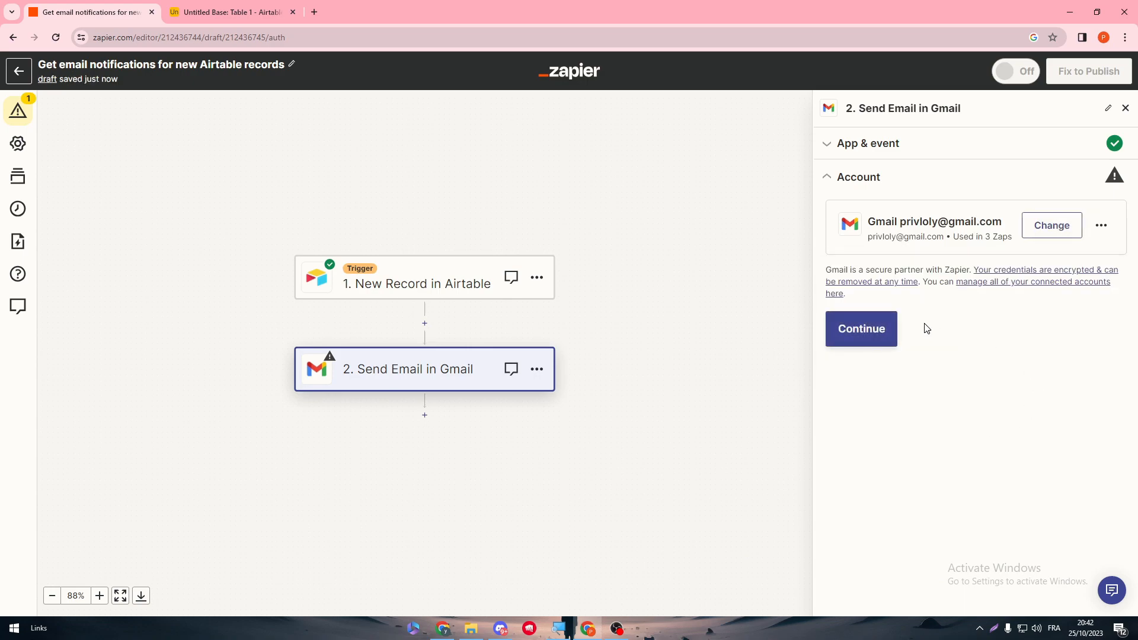
{"action": "left_click", "coordinate": [881, 328]}
{"action": "left_click_drag", "start_coordinate": [1134, 230], "coordinate": [1133, 243]}
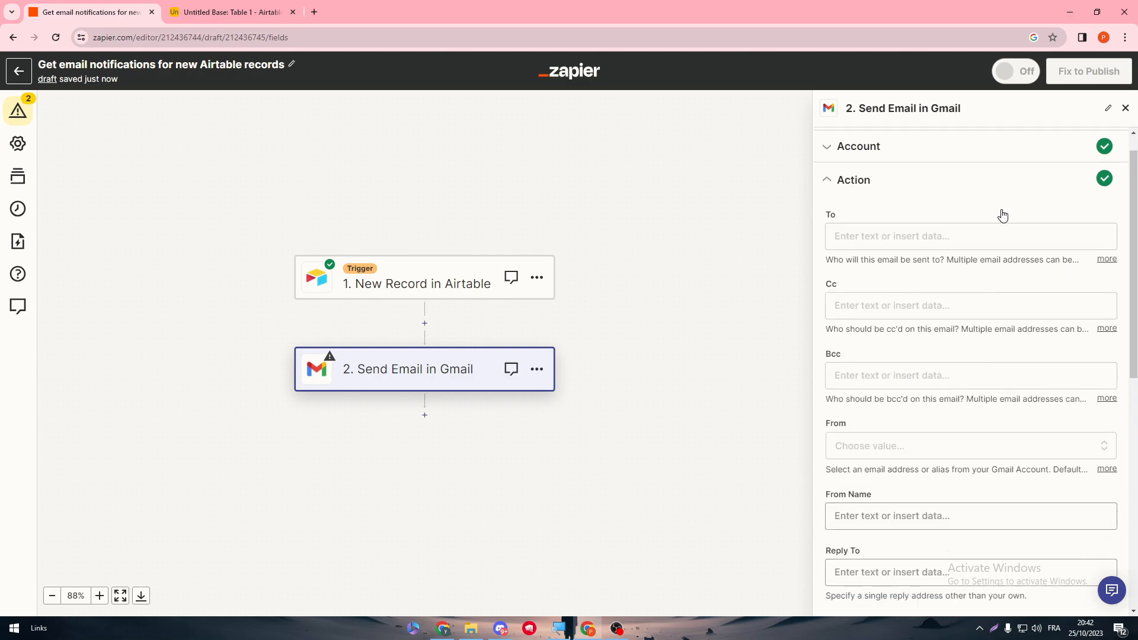
Step: Enter the recipient address with subject 'New Airtable Record' and record-ID body, then skip the test
{"action": "left_click", "coordinate": [940, 235]}
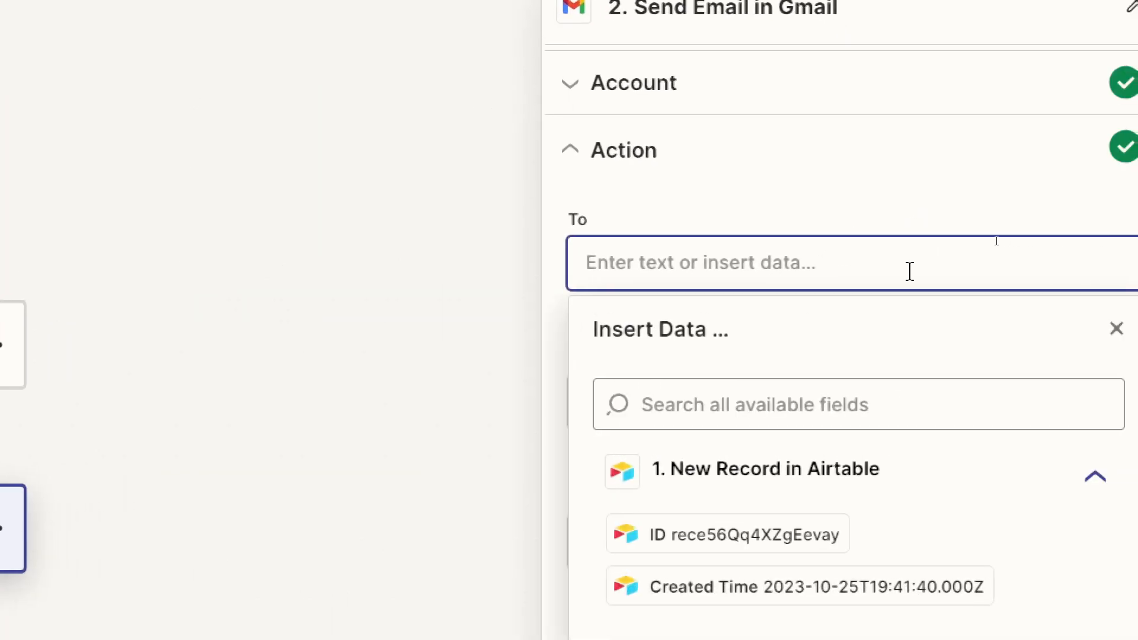
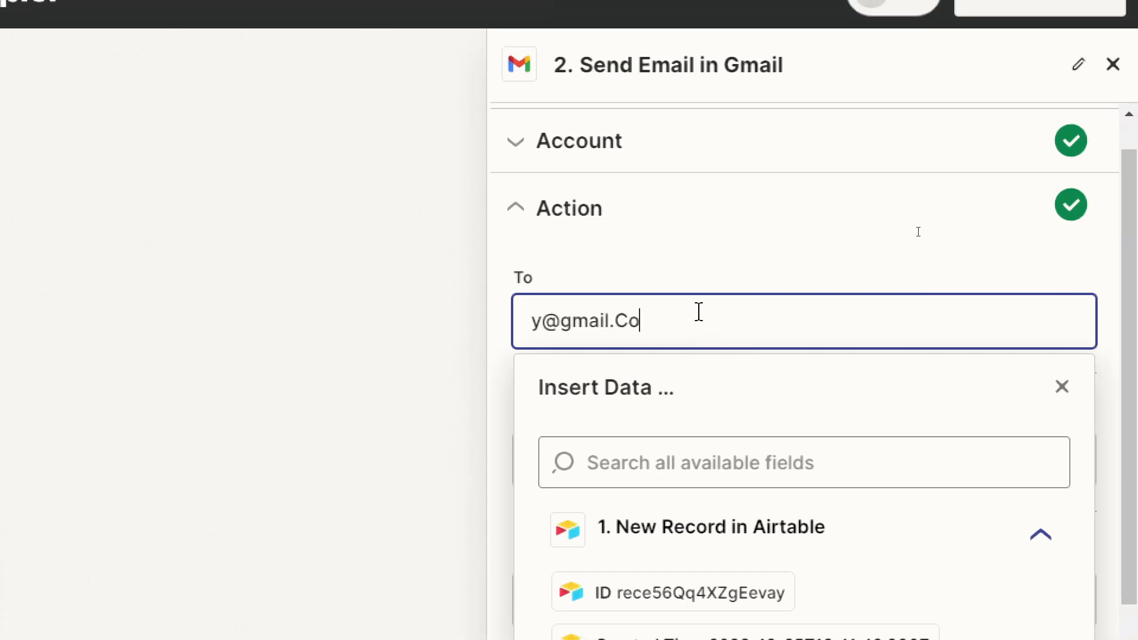
{"action": "left_click", "coordinate": [687, 255]}
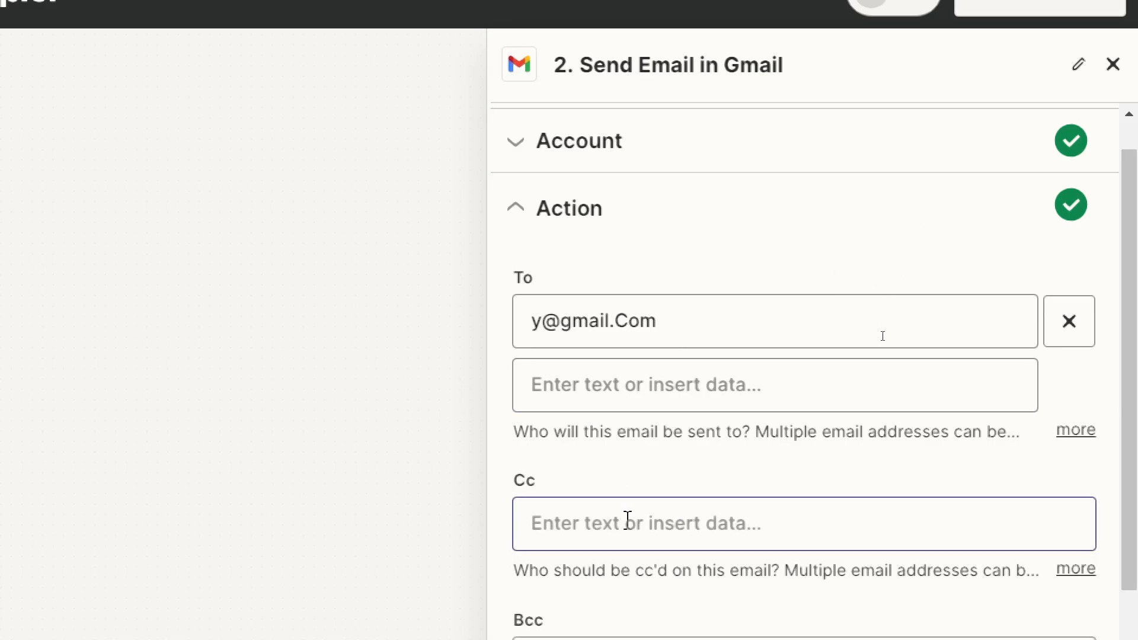
{"action": "left_click", "coordinate": [628, 521]}
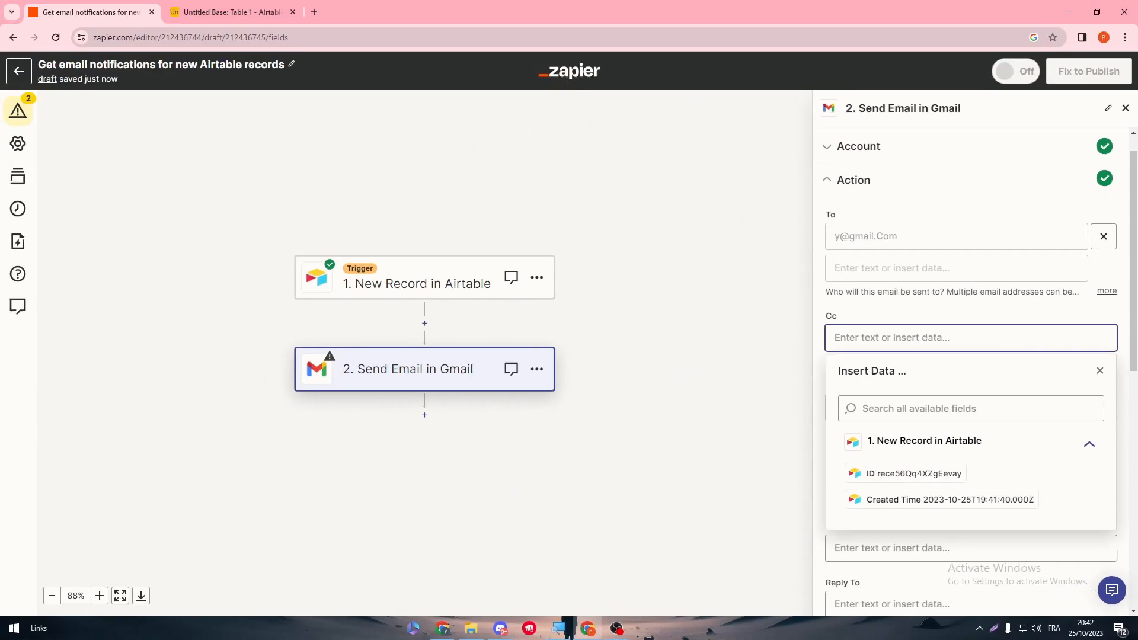
{"action": "scroll", "coordinate": [1120, 317], "scroll_direction": "down", "scroll_amount": 10}
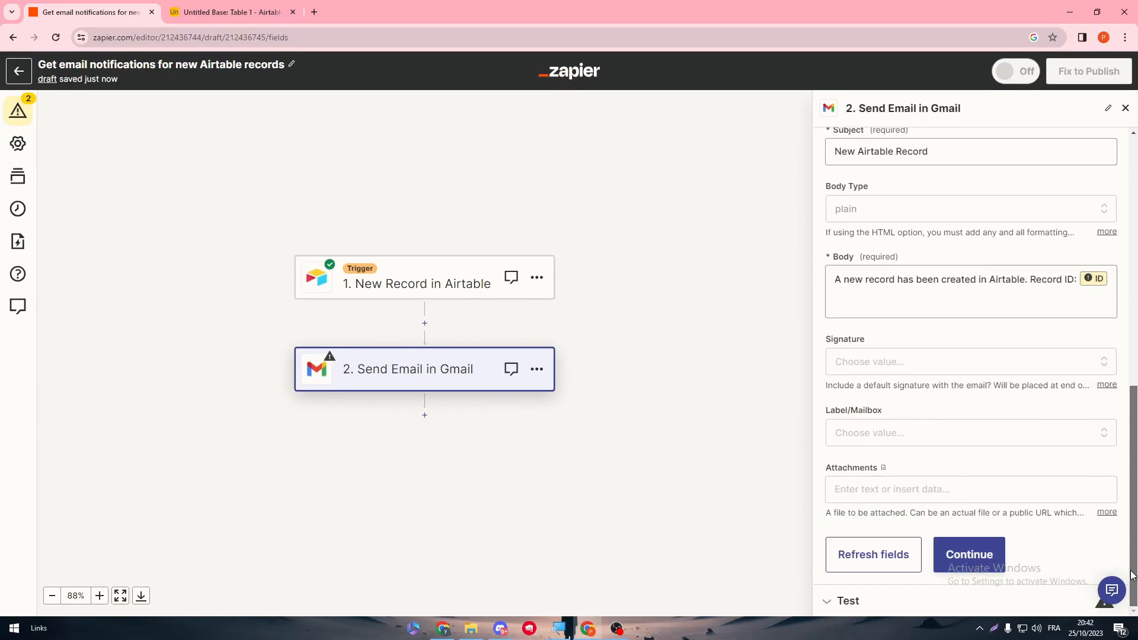
{"action": "left_click", "coordinate": [989, 555]}
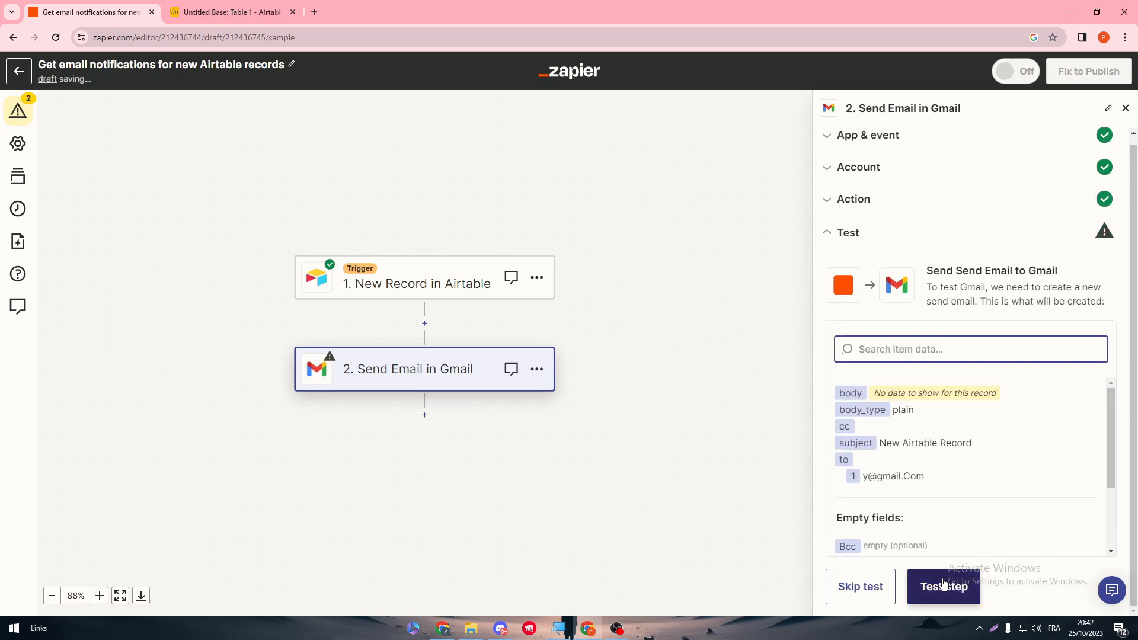
{"action": "left_click", "coordinate": [877, 593]}
{"action": "left_click", "coordinate": [610, 353]}
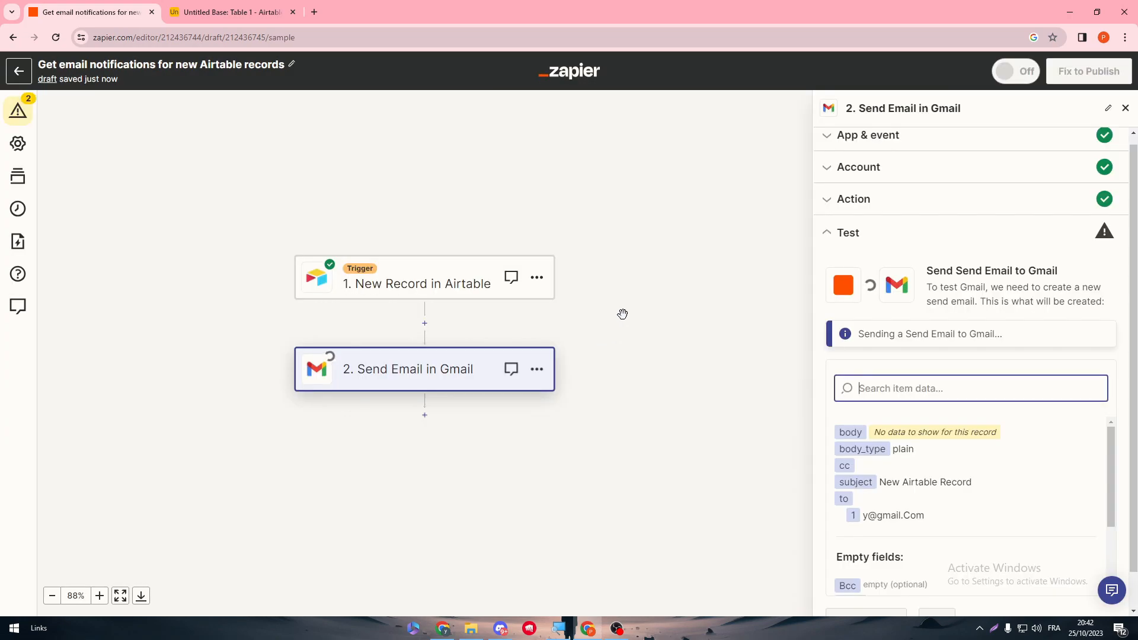
Step: Publish the Airtable-to-Gmail Zap, dismiss the 'Your Zap is on!' message and return to Zaps
{"action": "left_click", "coordinate": [1019, 417]}
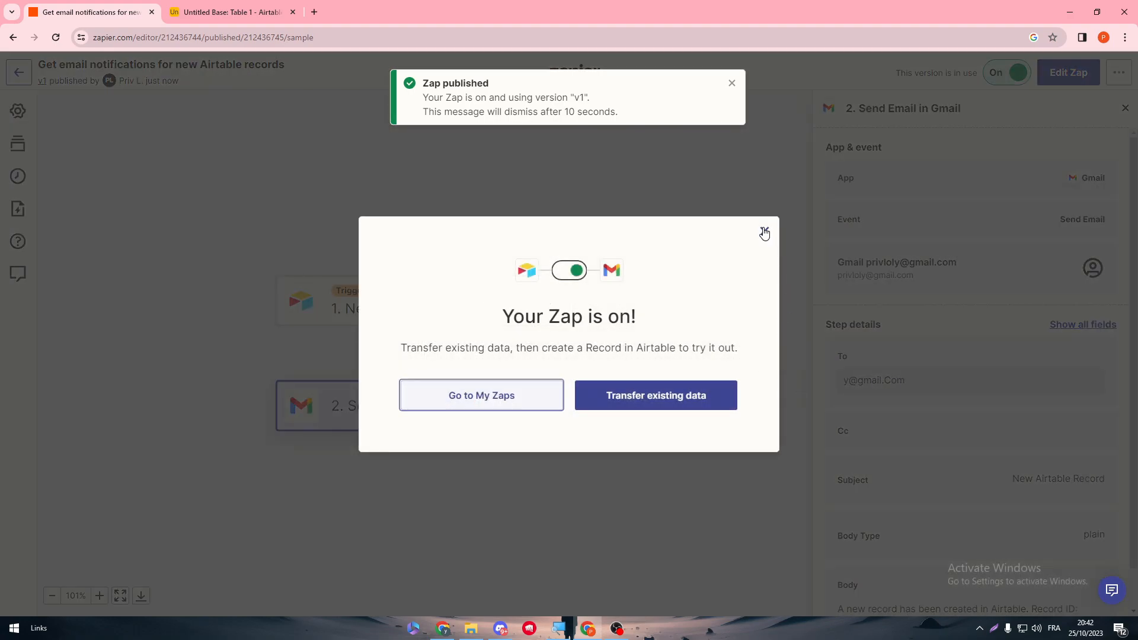
{"action": "left_click", "coordinate": [762, 228]}
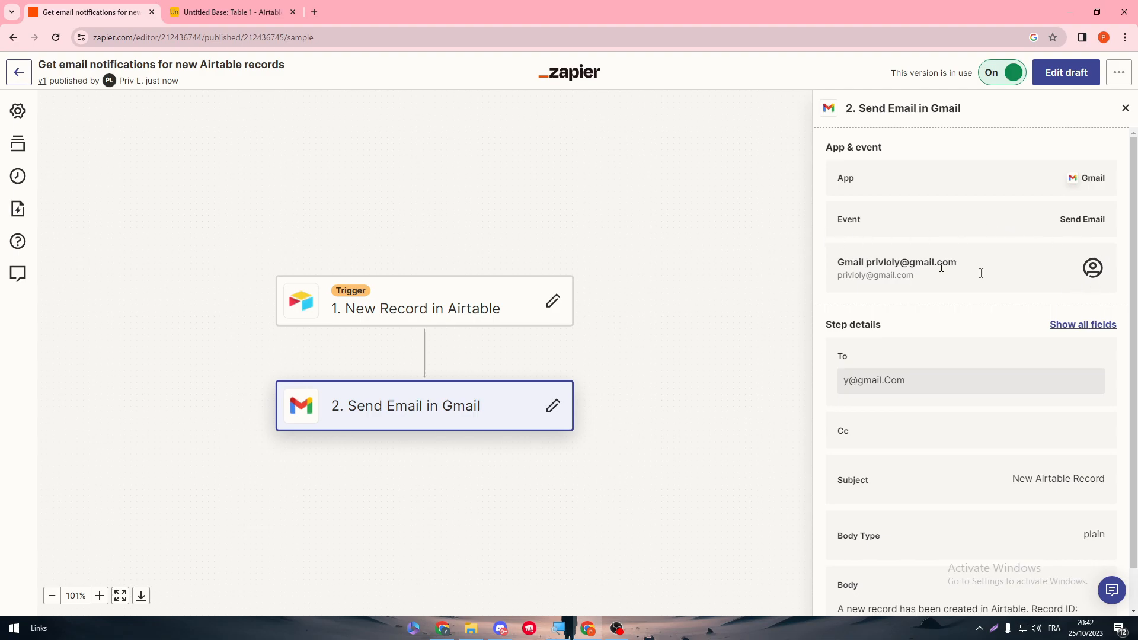
{"action": "scroll", "coordinate": [1135, 379], "scroll_direction": "down", "scroll_amount": 1}
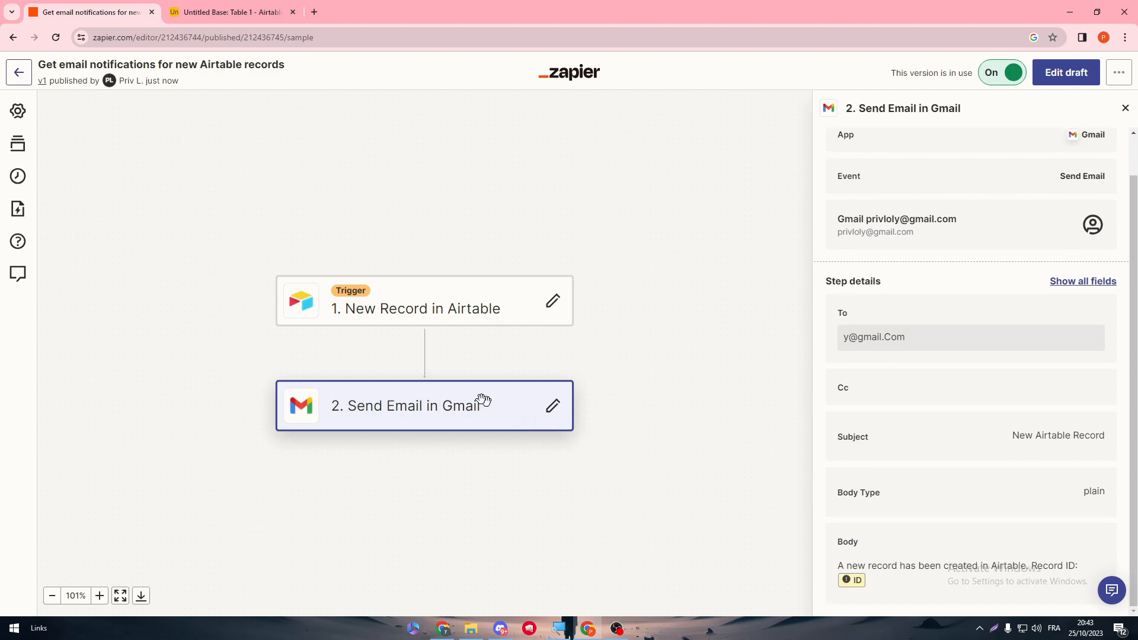
{"action": "left_click", "coordinate": [17, 82]}
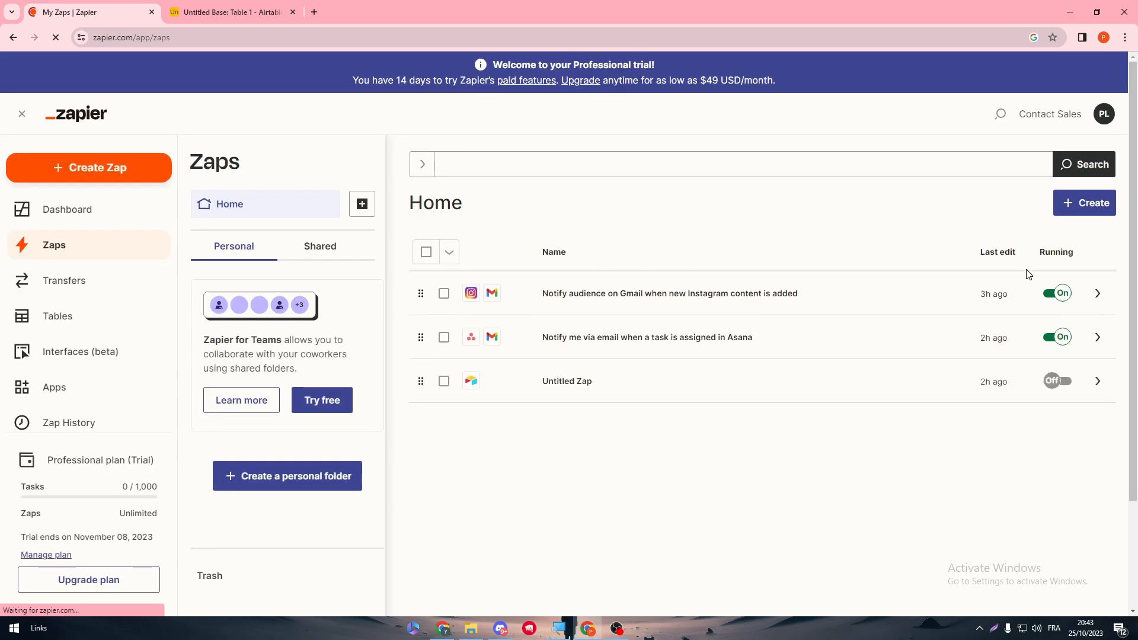
Step: After reviewing the 0 / 1,000 task usage, switch off the 'Notify audience on Gmail when new Instagram content is added' Zap
{"action": "scroll", "coordinate": [1060, 415], "scroll_direction": "down", "scroll_amount": 2}
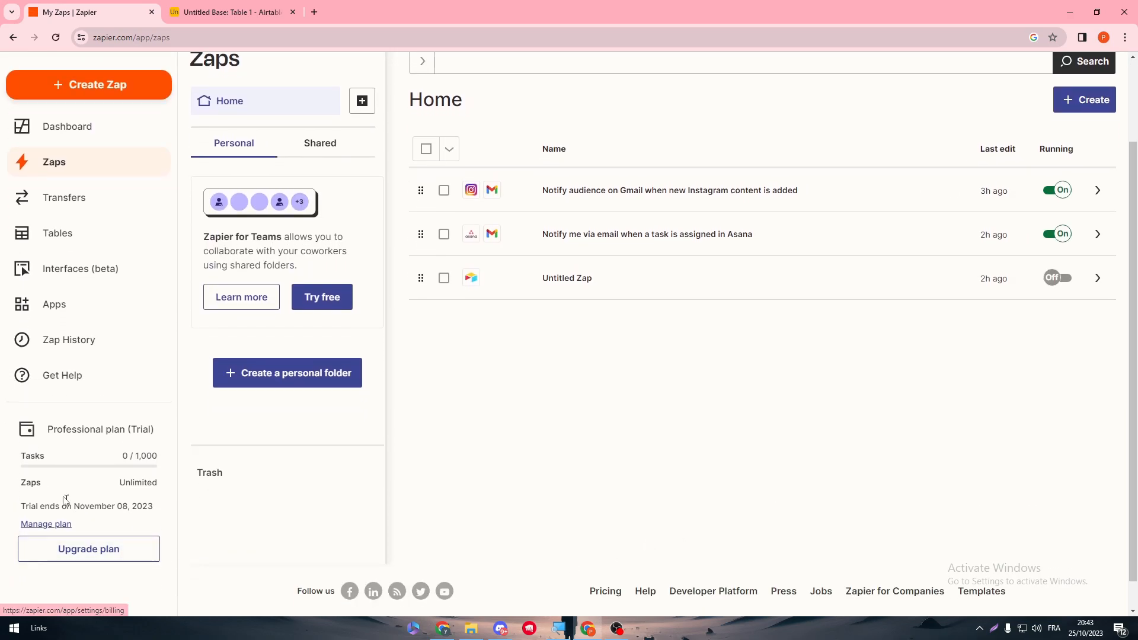
{"action": "left_click_drag", "start_coordinate": [239, 465], "coordinate": [352, 478]}
{"action": "double_click", "coordinate": [315, 472]}
{"action": "left_click_drag", "start_coordinate": [50, 416], "coordinate": [249, 425]}
{"action": "left_click", "coordinate": [250, 425]}
{"action": "double_click", "coordinate": [59, 414]}
{"action": "left_click", "coordinate": [57, 414]}
{"action": "triple_click", "coordinate": [299, 409]}
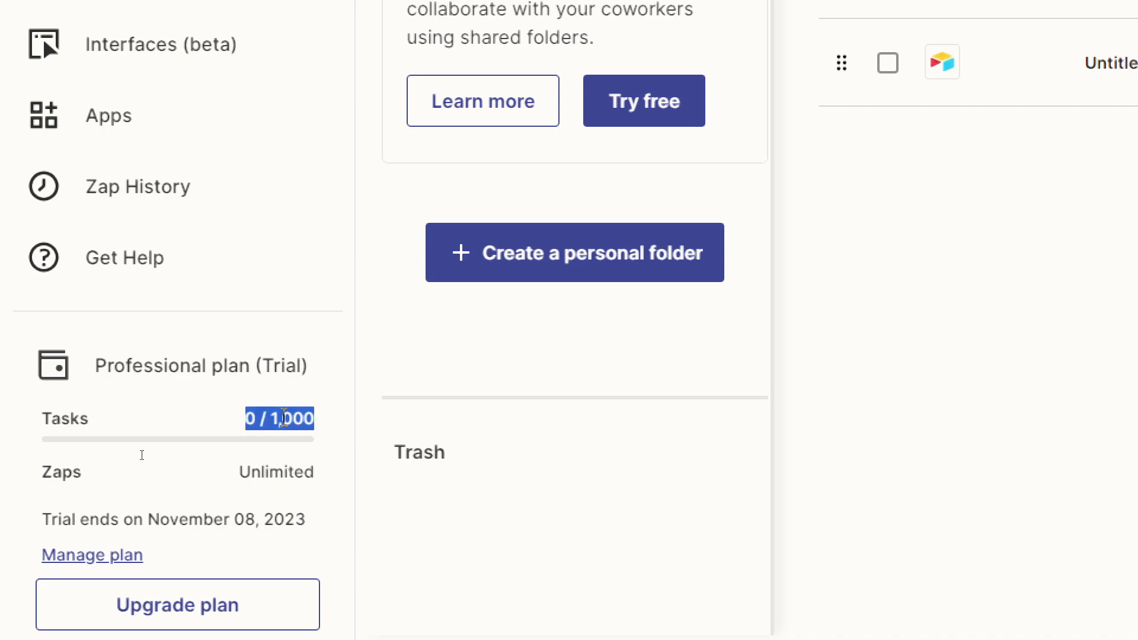
{"action": "left_click", "coordinate": [245, 437]}
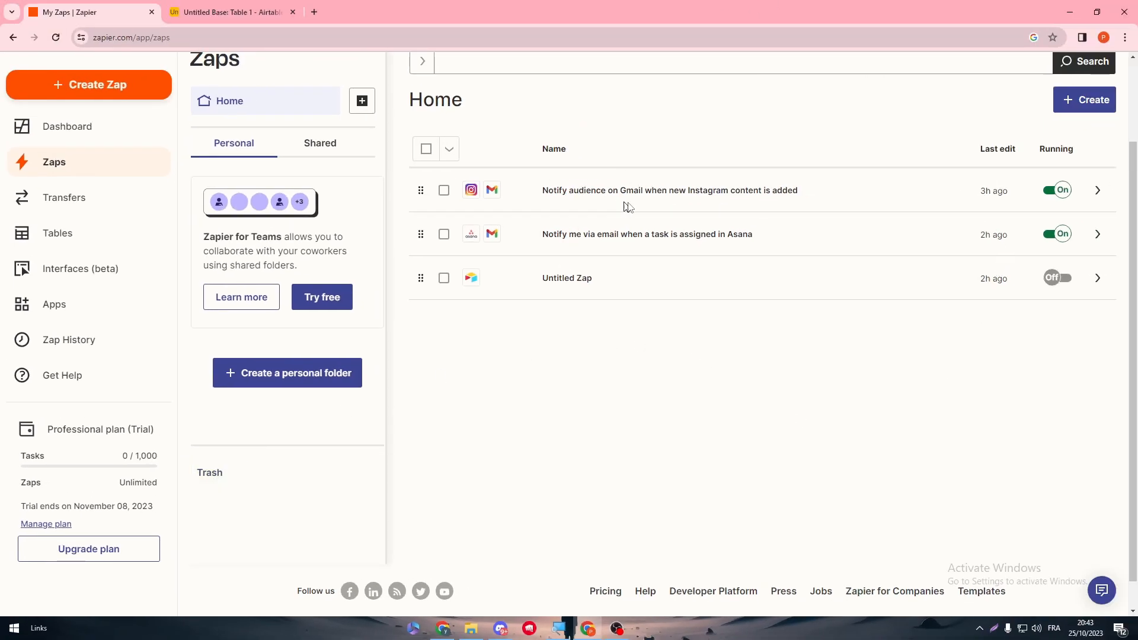
{"action": "left_click", "coordinate": [1052, 189]}
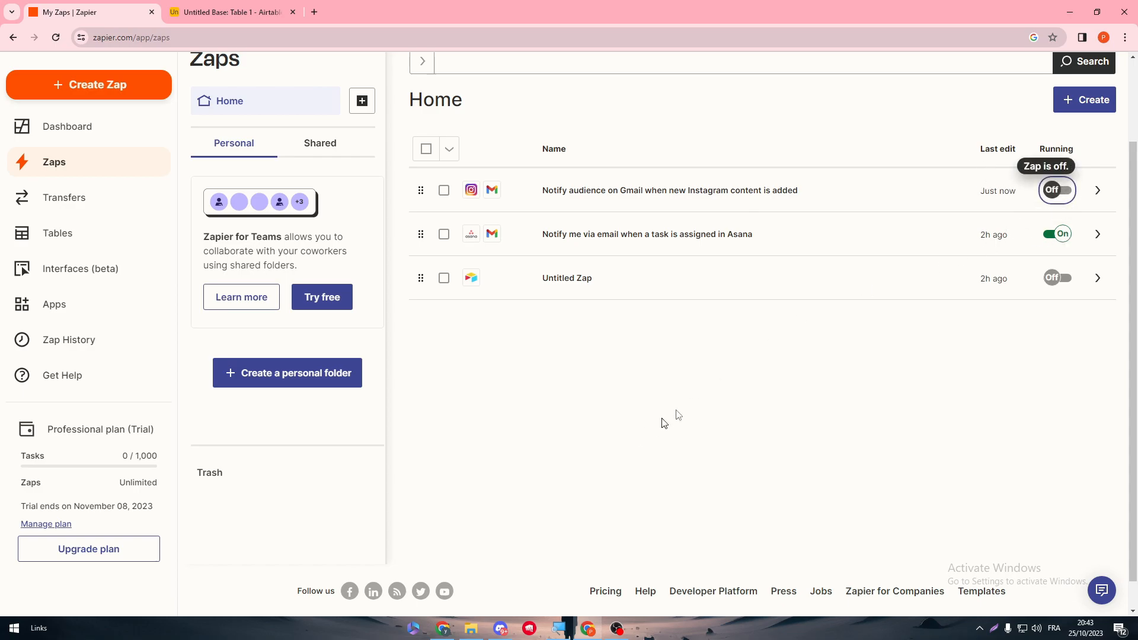